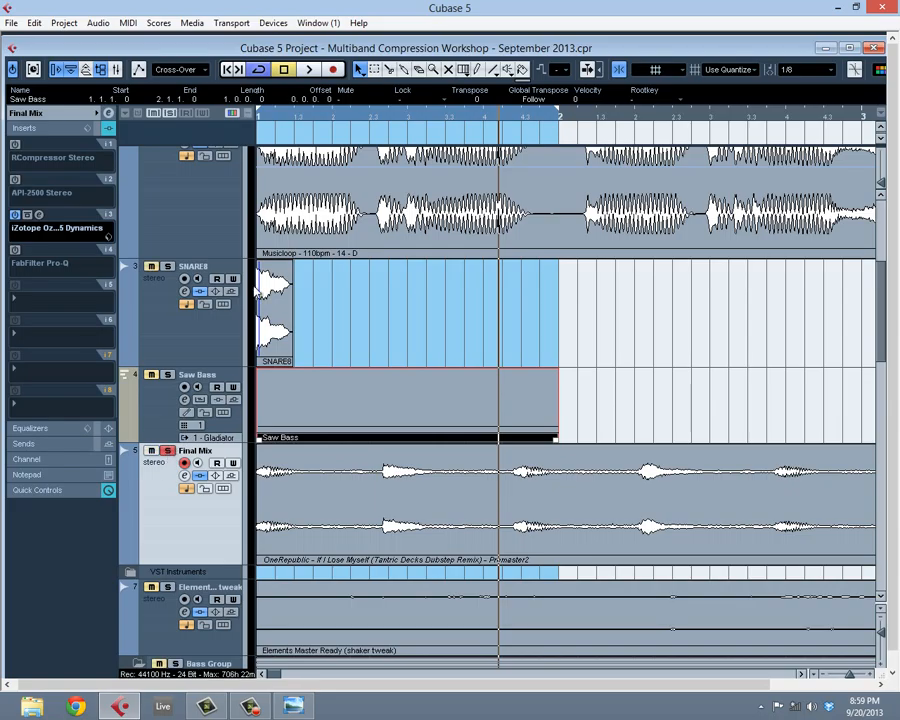
Select both audio clips on the Final Mix track and set the cycle range to span them.
{"action": "left_click_drag", "start_coordinate": [318, 116], "coordinate": [266, 88]}
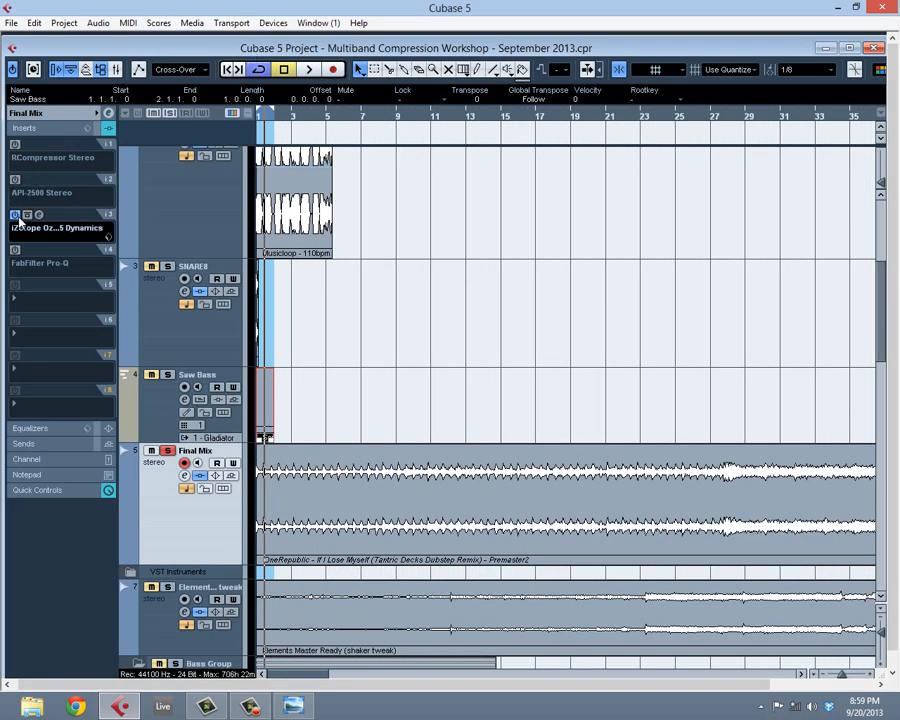
{"action": "left_click", "coordinate": [390, 510]}
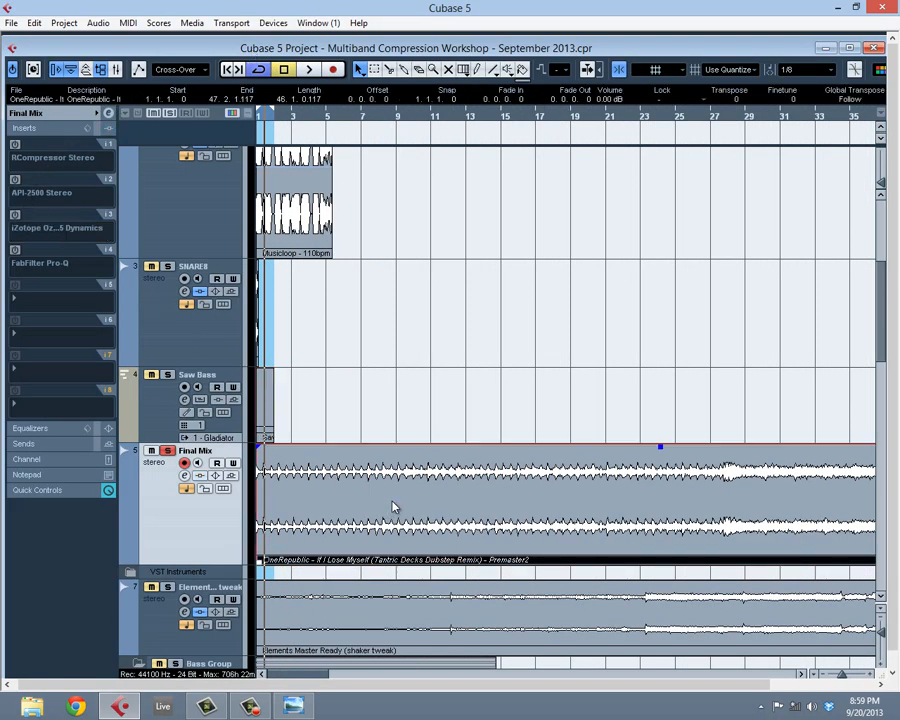
{"action": "key", "text": "p"}
{"action": "left_click", "coordinate": [387, 123]}
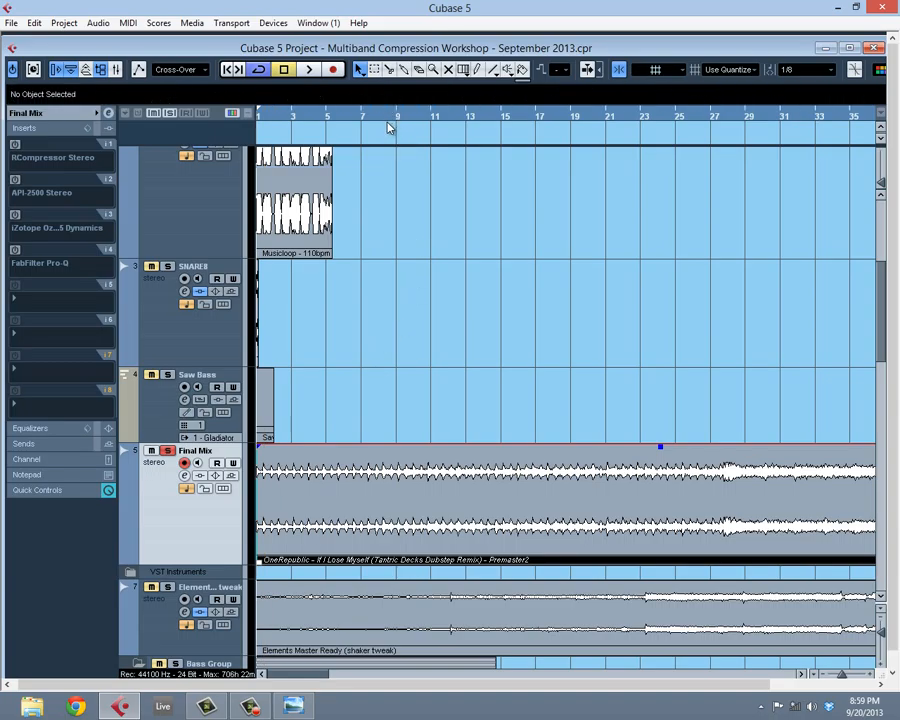
{"action": "left_click_drag", "start_coordinate": [372, 117], "coordinate": [281, 90]}
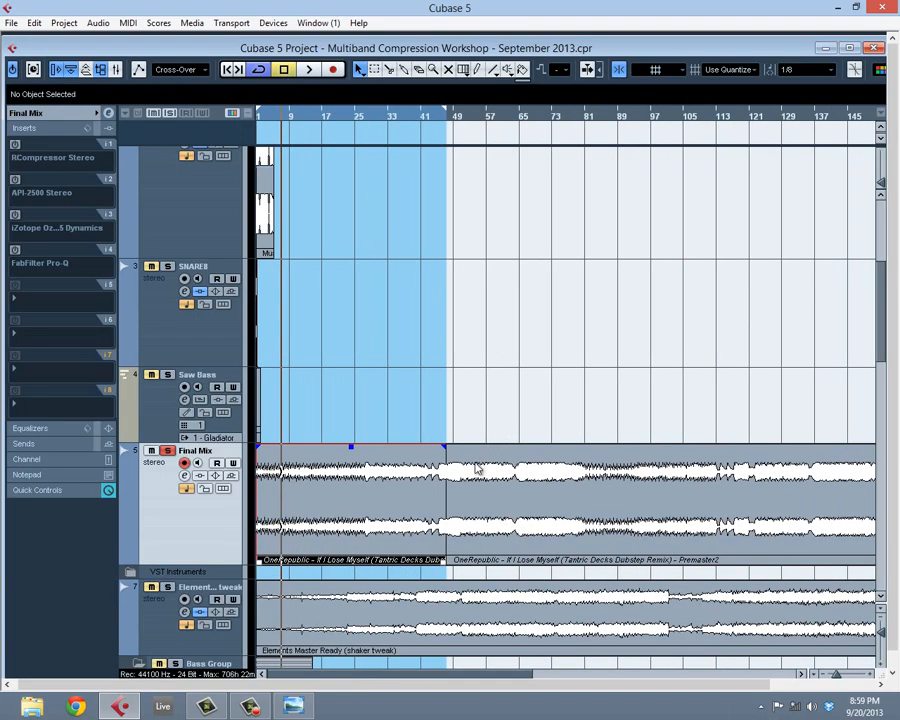
{"action": "left_click_drag", "start_coordinate": [394, 416], "coordinate": [522, 494]}
{"action": "key", "text": "p"}
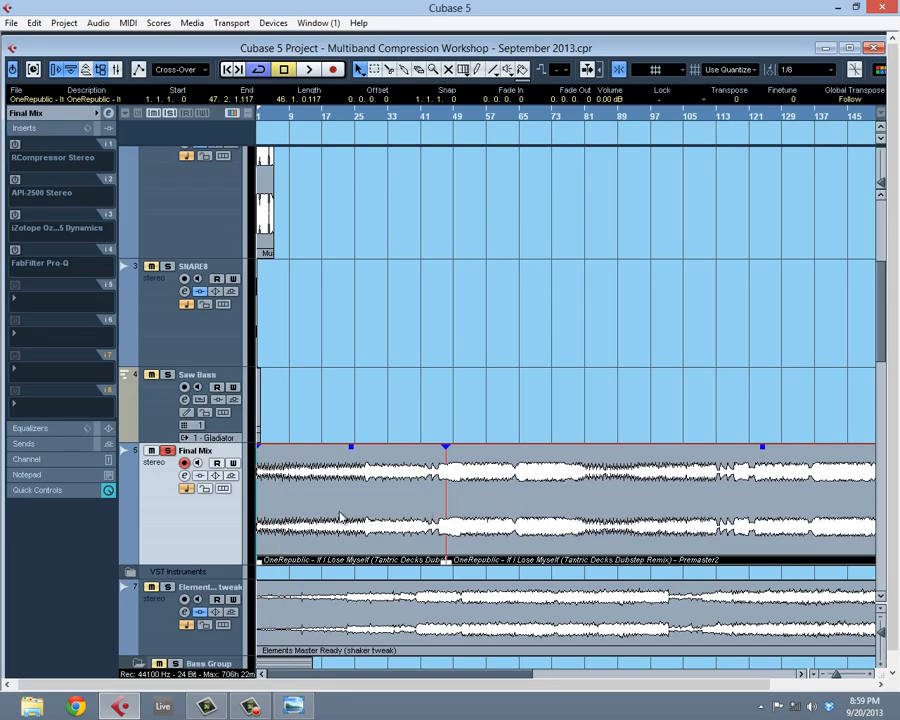
Start playback and move the song position to the louder section at about bar 47.
{"action": "key", "text": "space"}
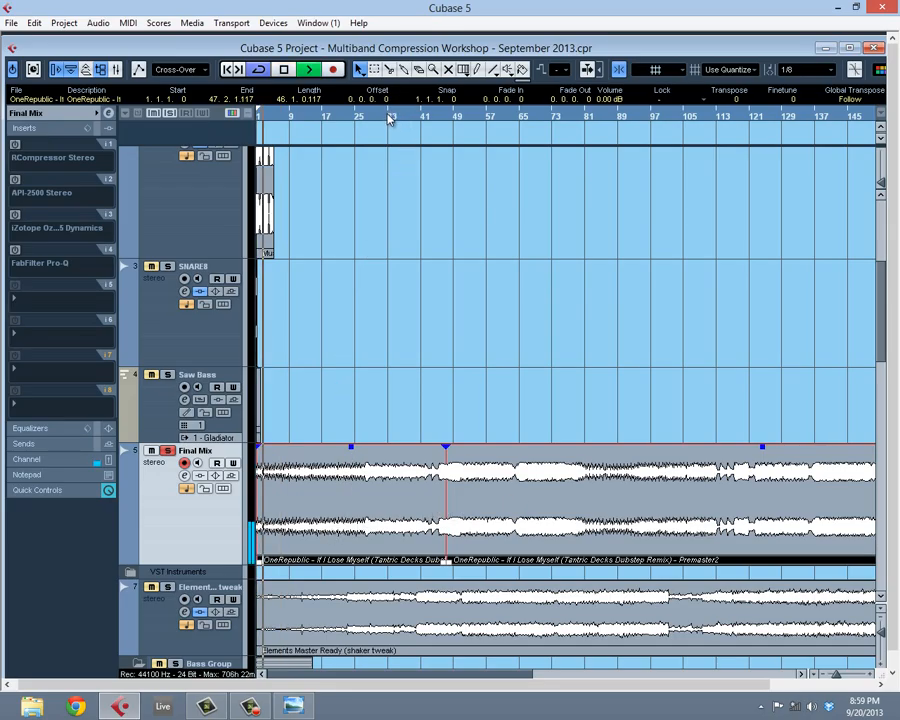
{"action": "left_click", "coordinate": [395, 117]}
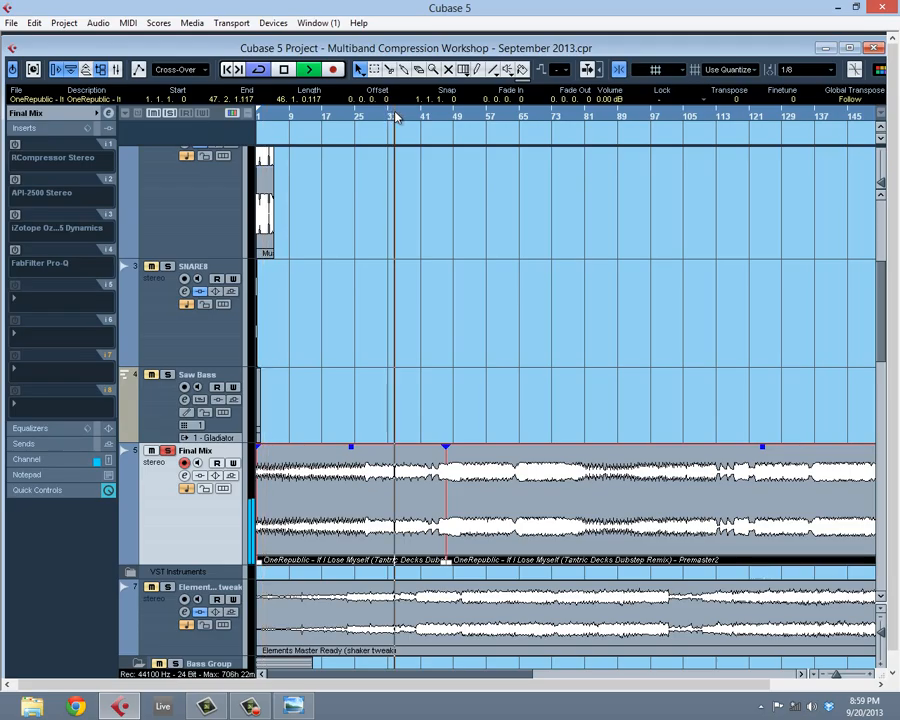
{"action": "left_click", "coordinate": [450, 120]}
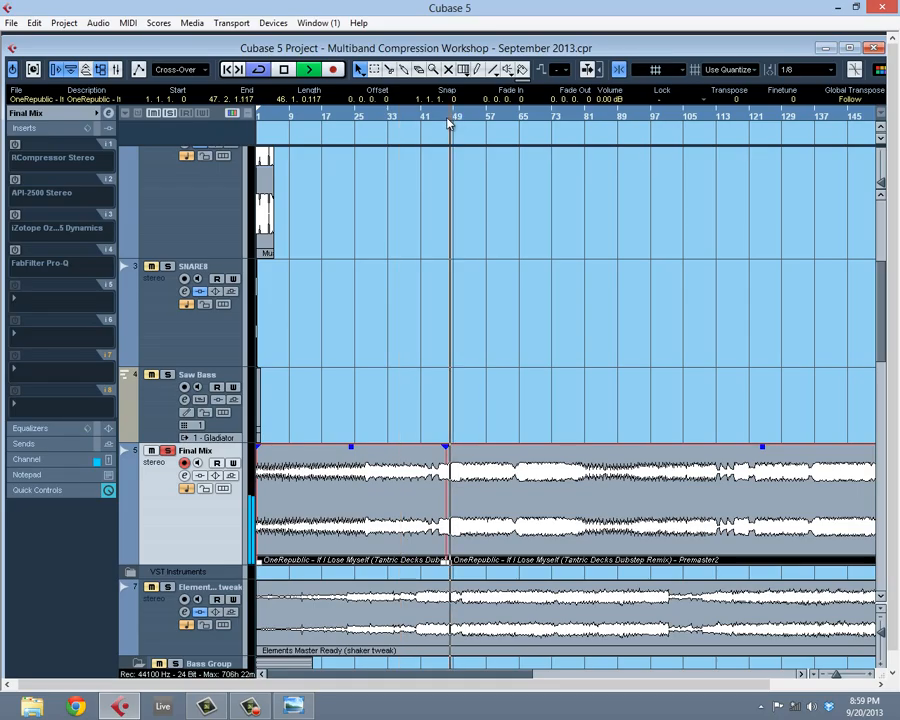
{"action": "left_click", "coordinate": [441, 121]}
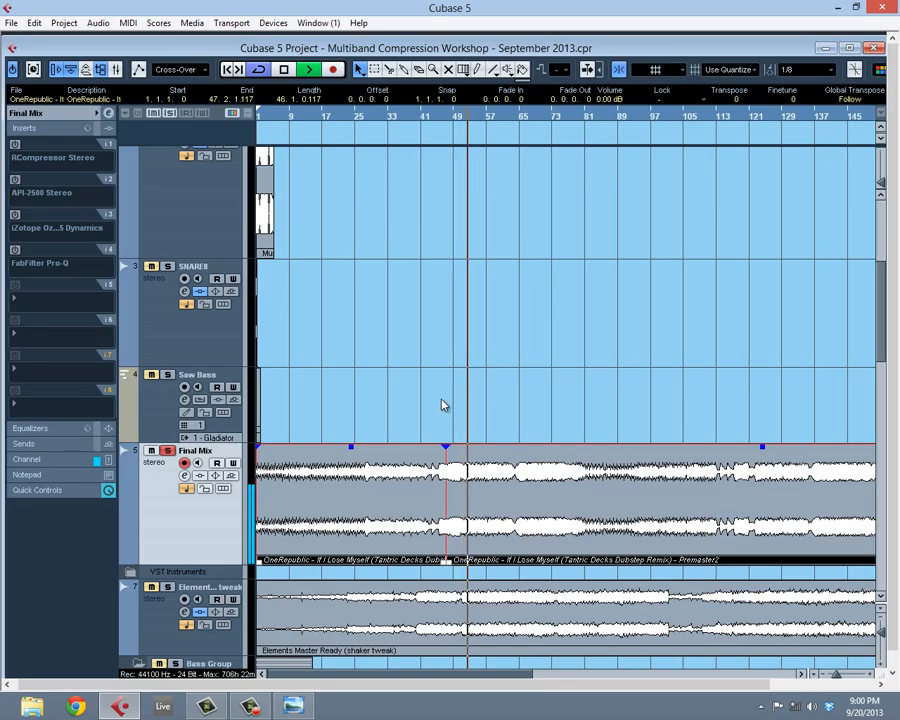
Toggle the iZotope Ozone 5 Dynamics insert on Final Mix to compare the sound, leave it active and stop playback.
{"action": "left_click", "coordinate": [15, 215]}
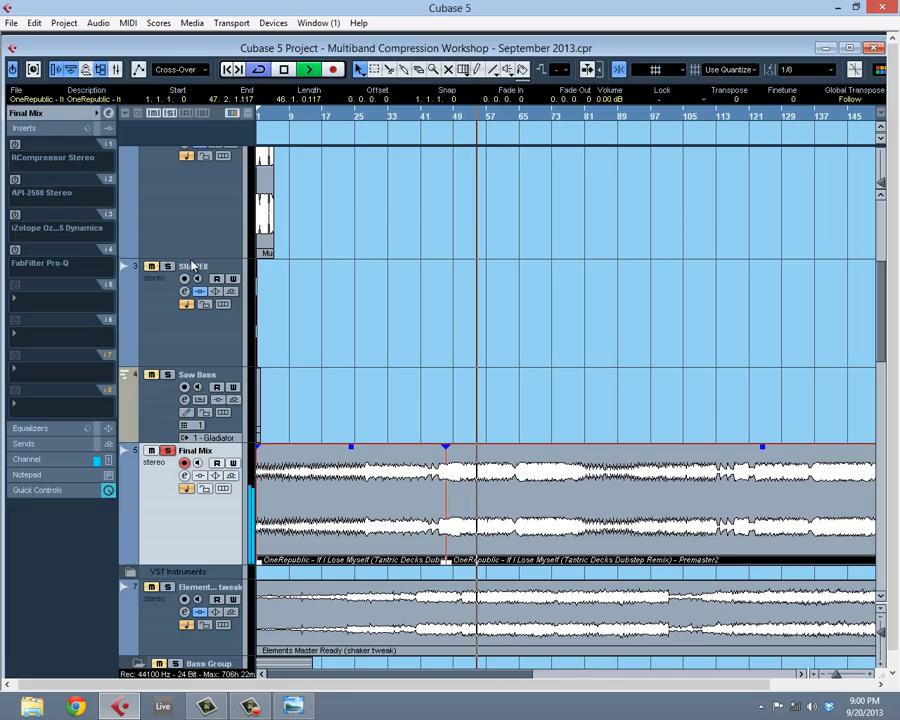
{"action": "left_click", "coordinate": [15, 214]}
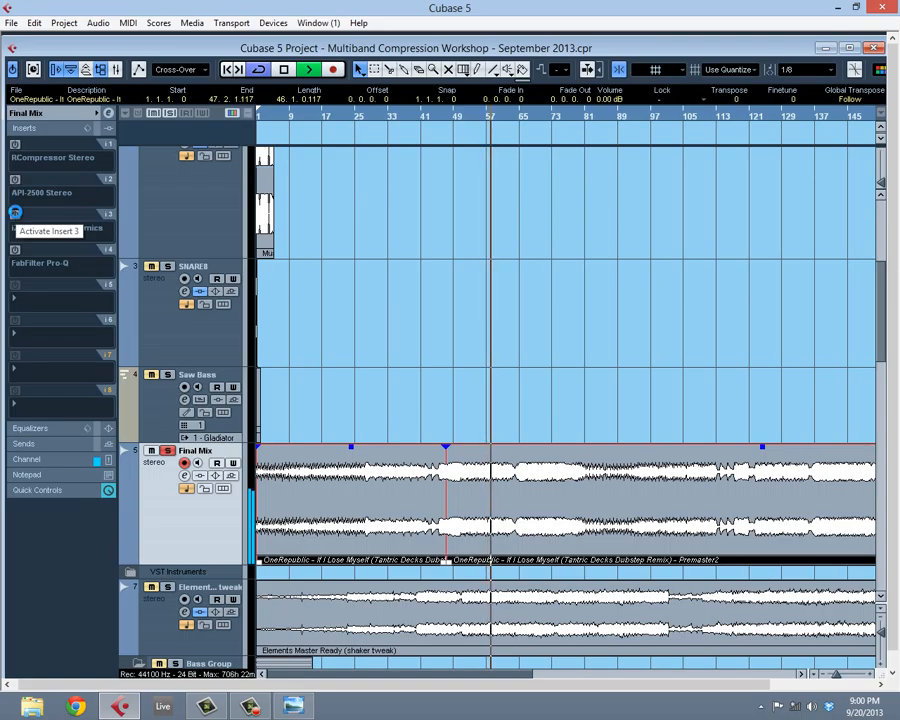
{"action": "key", "text": "space"}
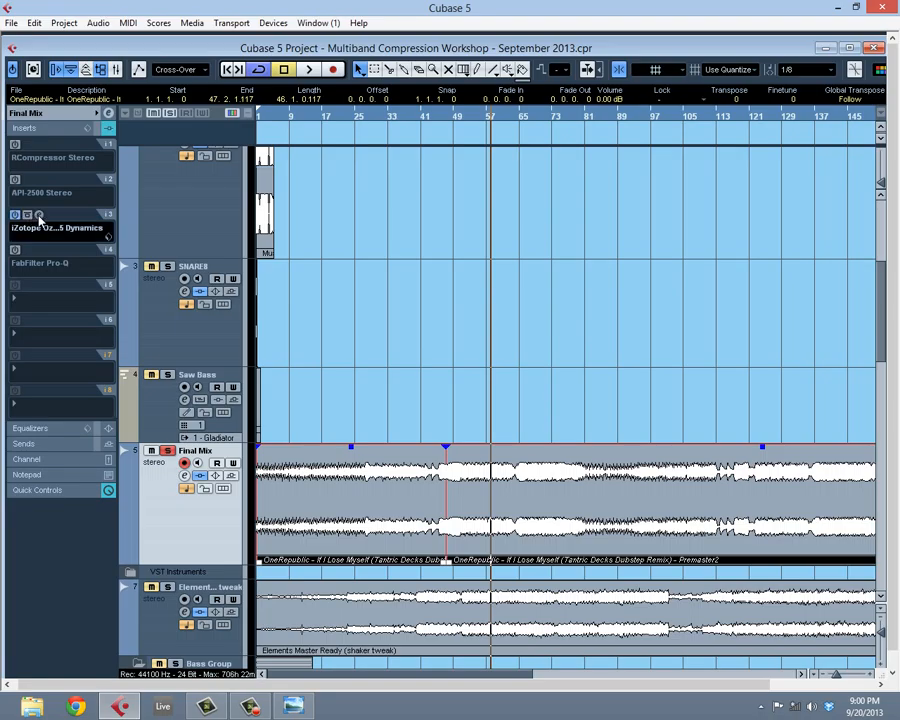
Examine the Ozone 5 Dynamics settings on Final Mix and look over the other tracks in the project.
{"action": "left_click", "coordinate": [18, 228]}
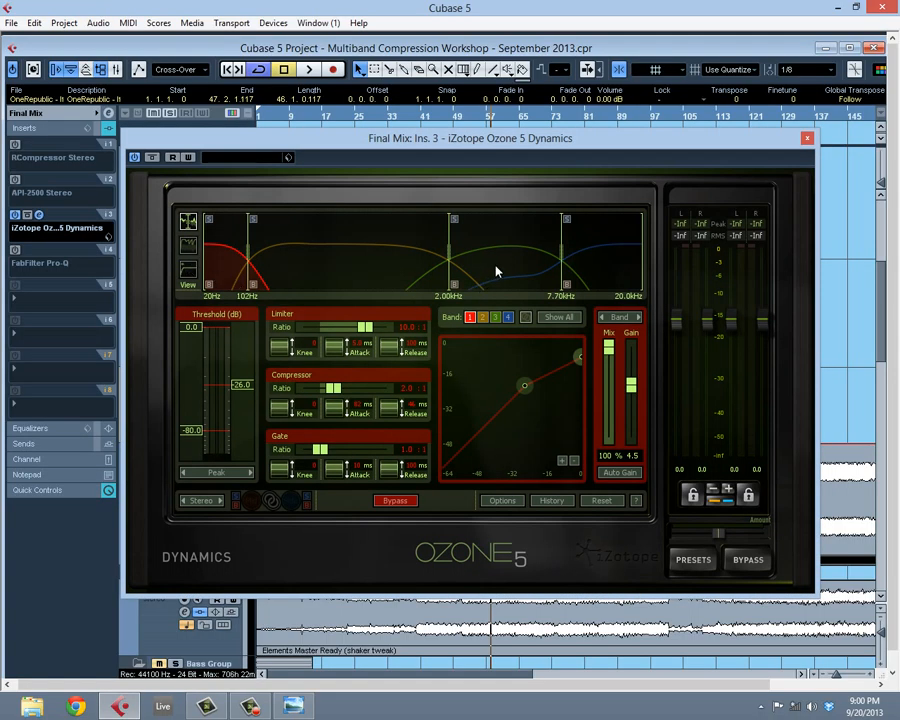
{"action": "left_click", "coordinate": [807, 139]}
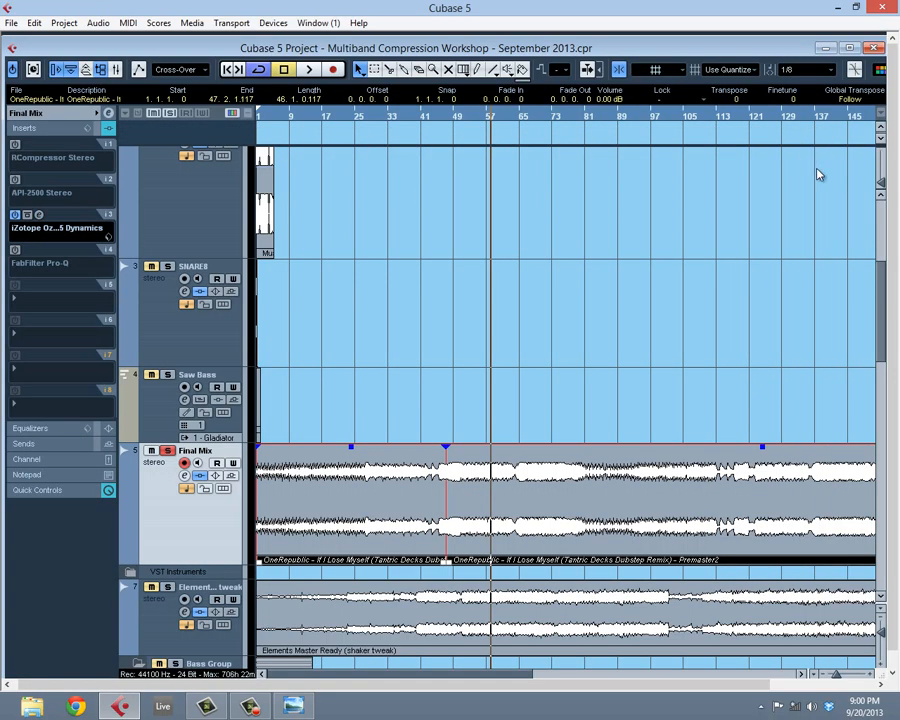
{"action": "scroll", "coordinate": [430, 383], "scroll_direction": "up", "scroll_amount": 3}
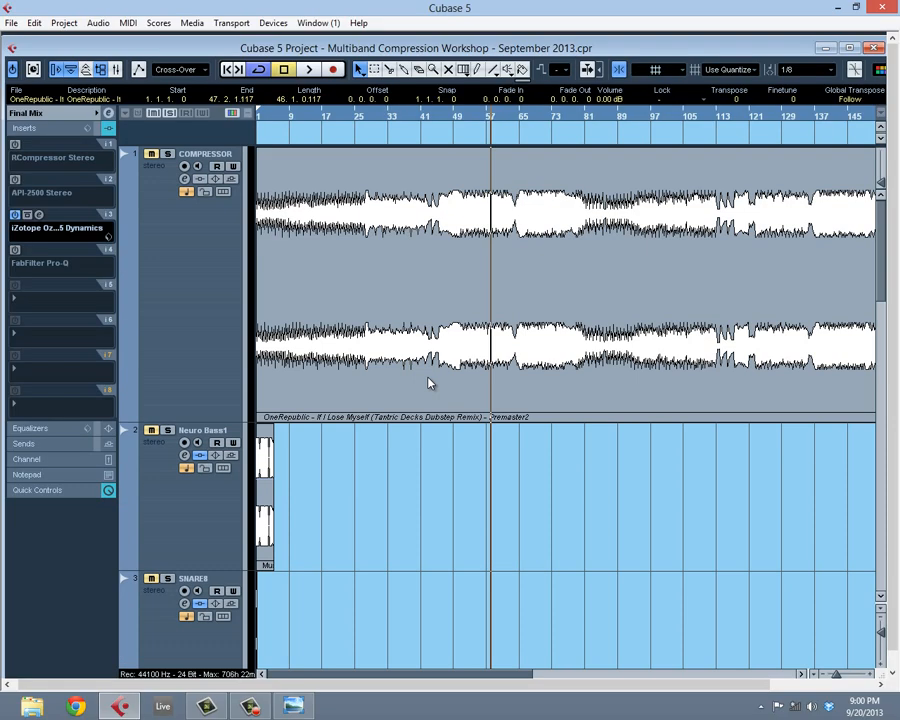
{"action": "left_click_drag", "start_coordinate": [364, 515], "coordinate": [180, 490]}
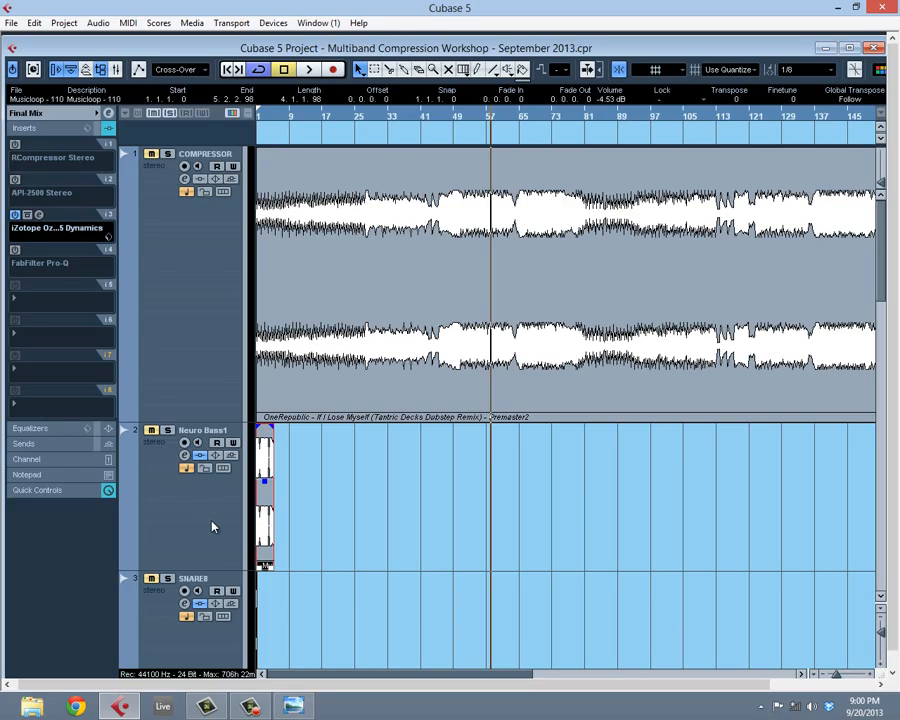
{"action": "scroll", "coordinate": [211, 525], "scroll_direction": "down", "scroll_amount": 4}
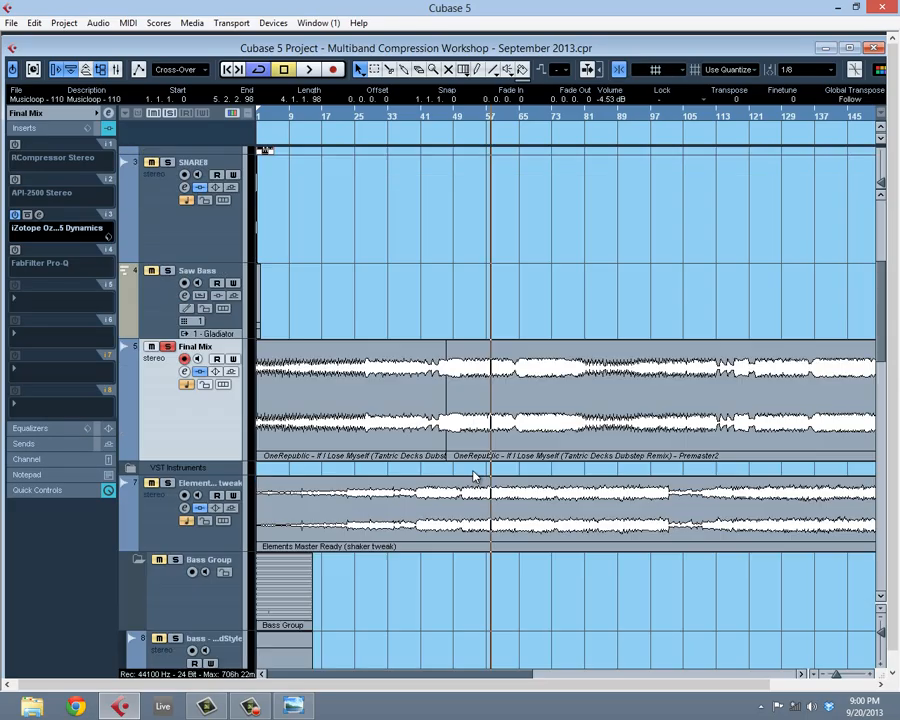
{"action": "left_click", "coordinate": [378, 328]}
{"action": "left_click", "coordinate": [38, 215]}
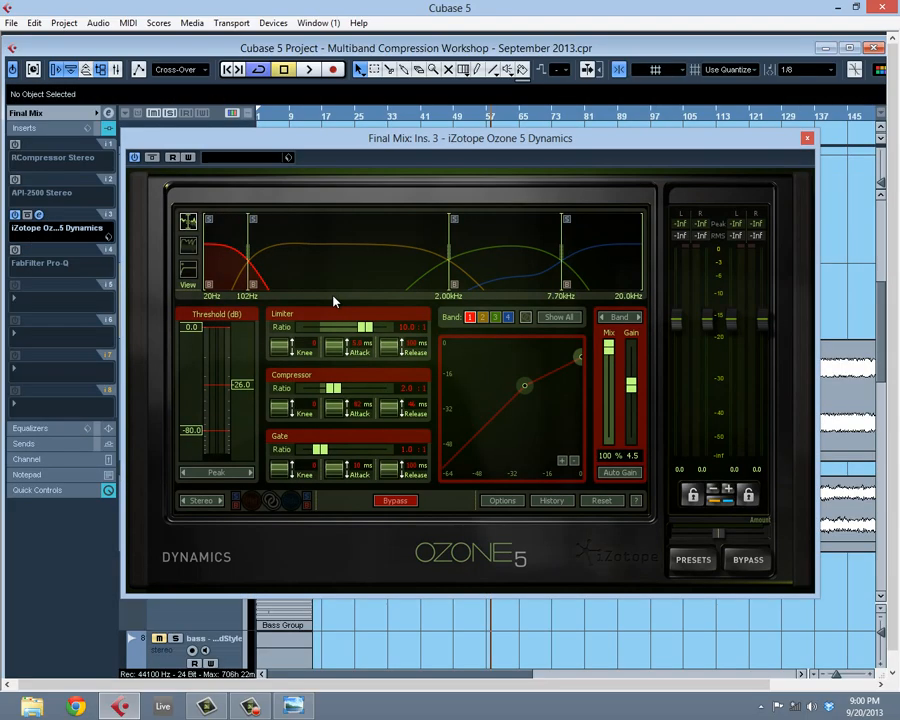
{"action": "left_click", "coordinate": [807, 140]}
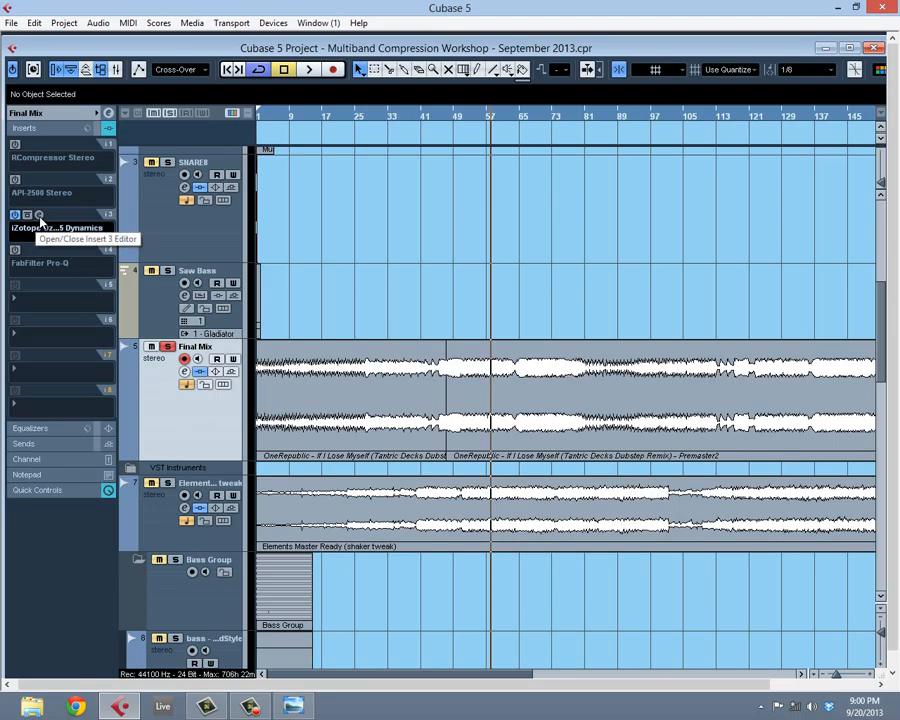
Play the mix with the Ozone 5 Dynamics editor open, compare it with the insert switched off, and close the editor.
{"action": "left_click", "coordinate": [40, 216]}
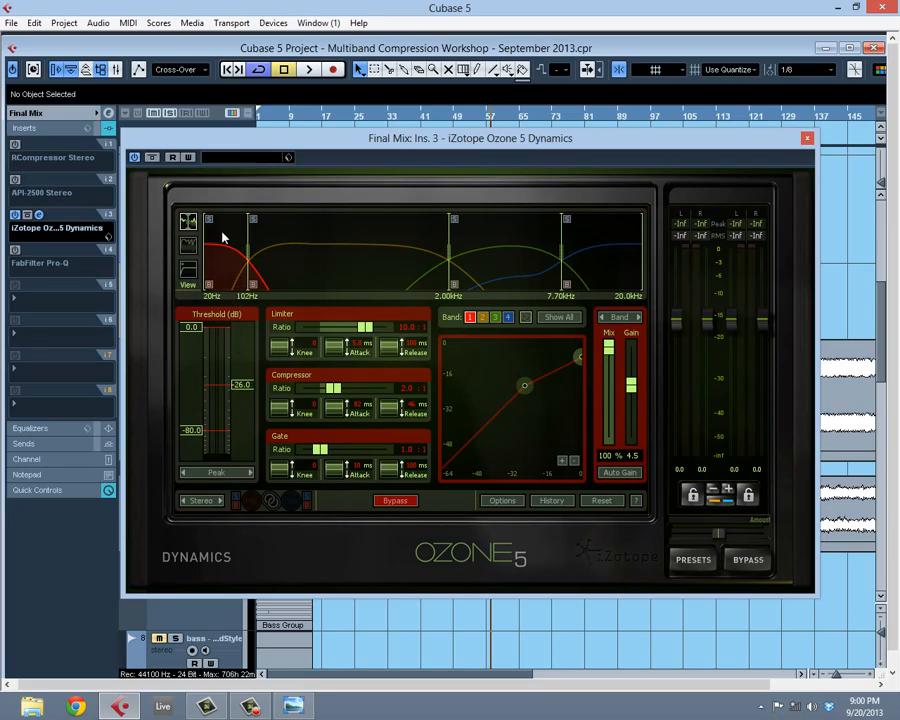
{"action": "key", "text": "space"}
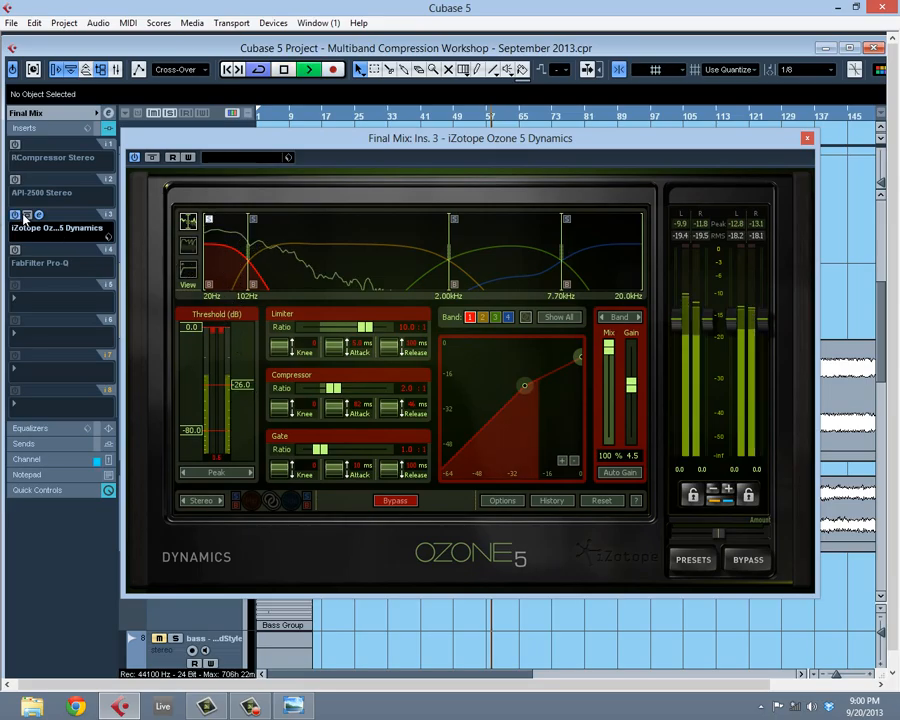
{"action": "key", "text": "space"}
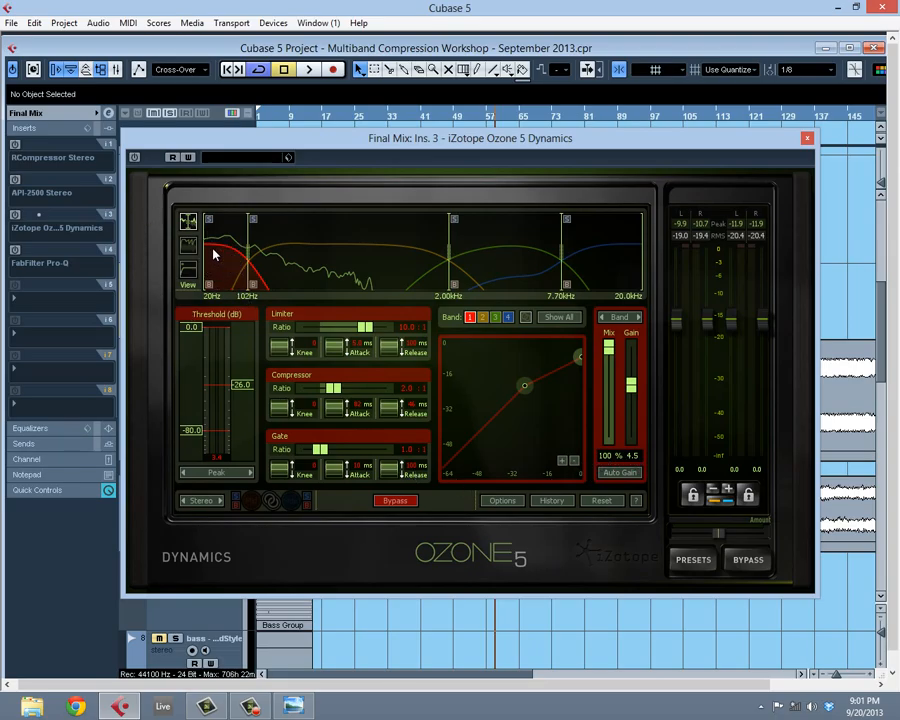
{"action": "left_click", "coordinate": [807, 139]}
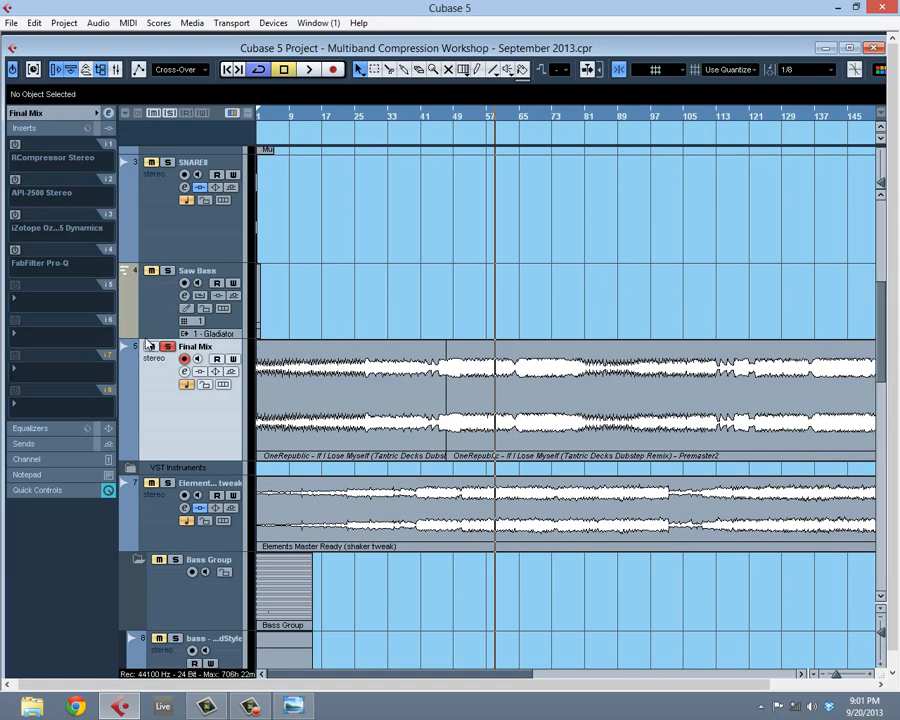
Play Final Mix from about bar 49 and compare it with the Ozone 5 Dynamics insert on and off.
{"action": "key", "text": "space"}
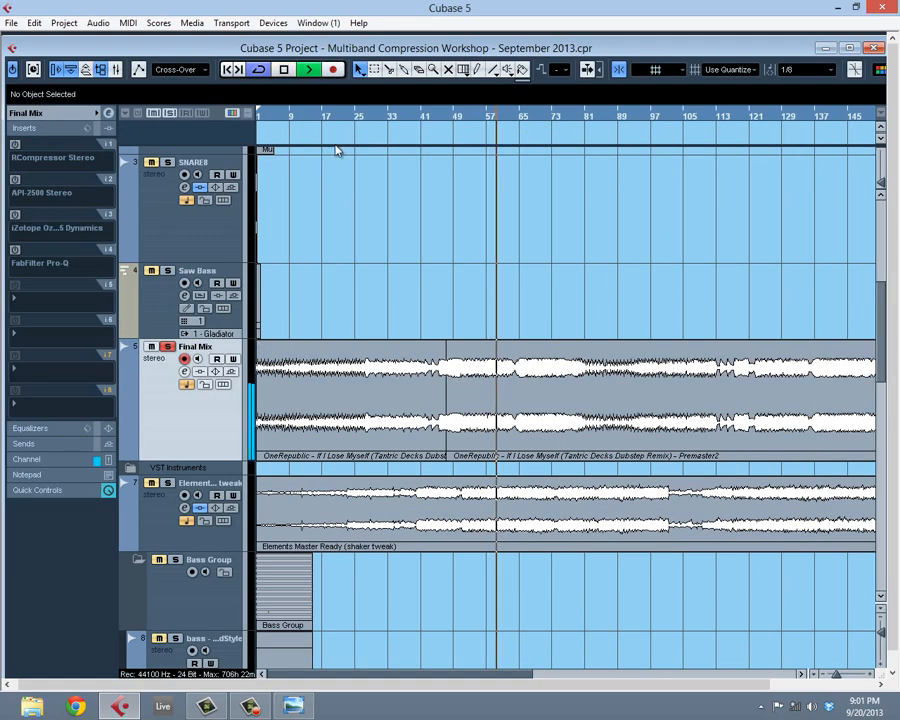
{"action": "left_click", "coordinate": [457, 116]}
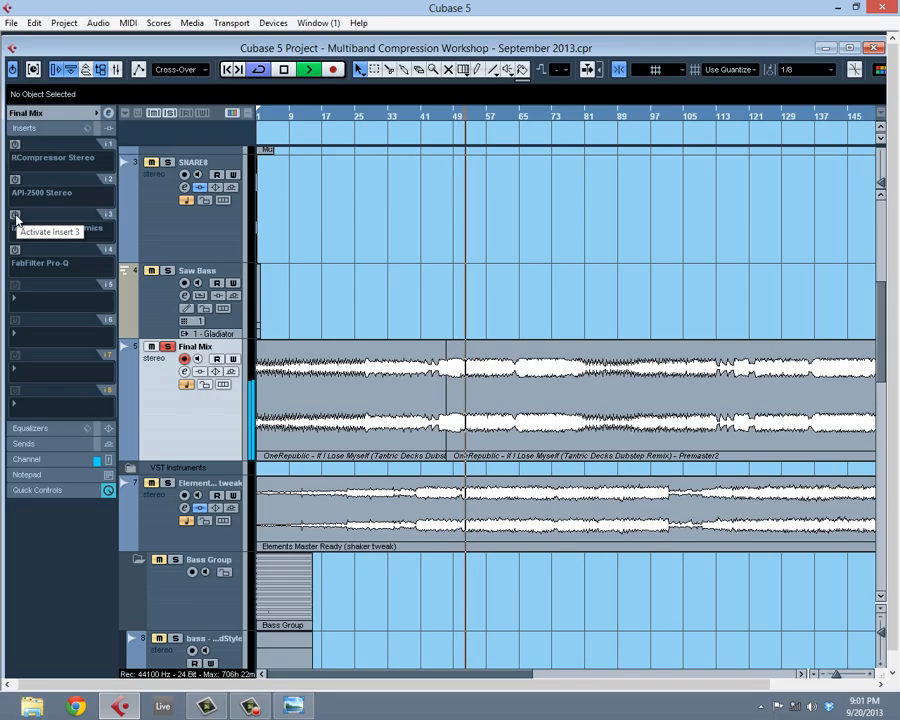
{"action": "left_click", "coordinate": [16, 217]}
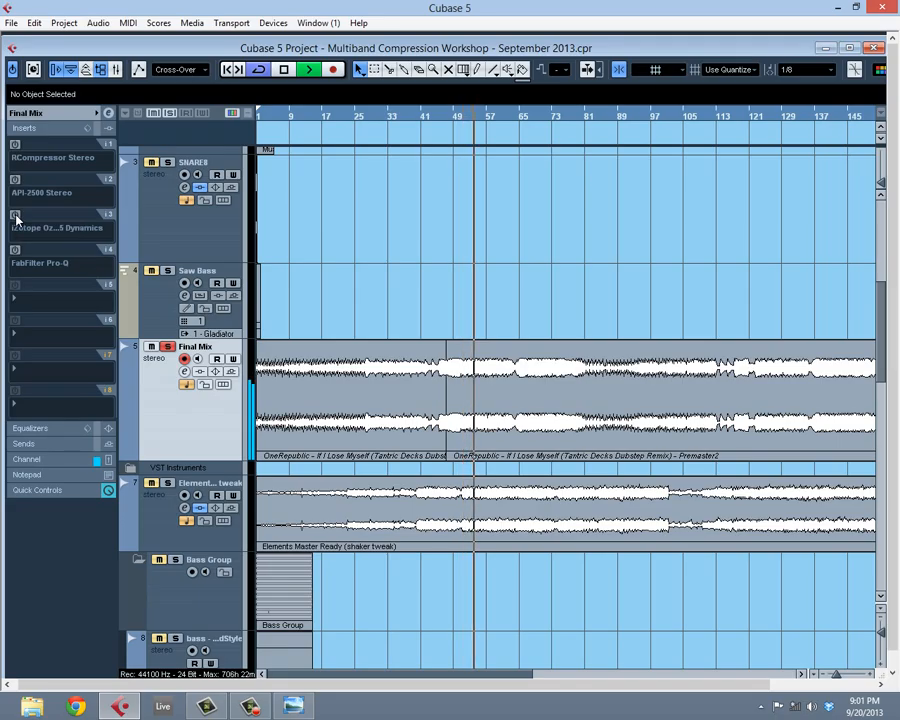
{"action": "mouse_move", "coordinate": [16, 217]}
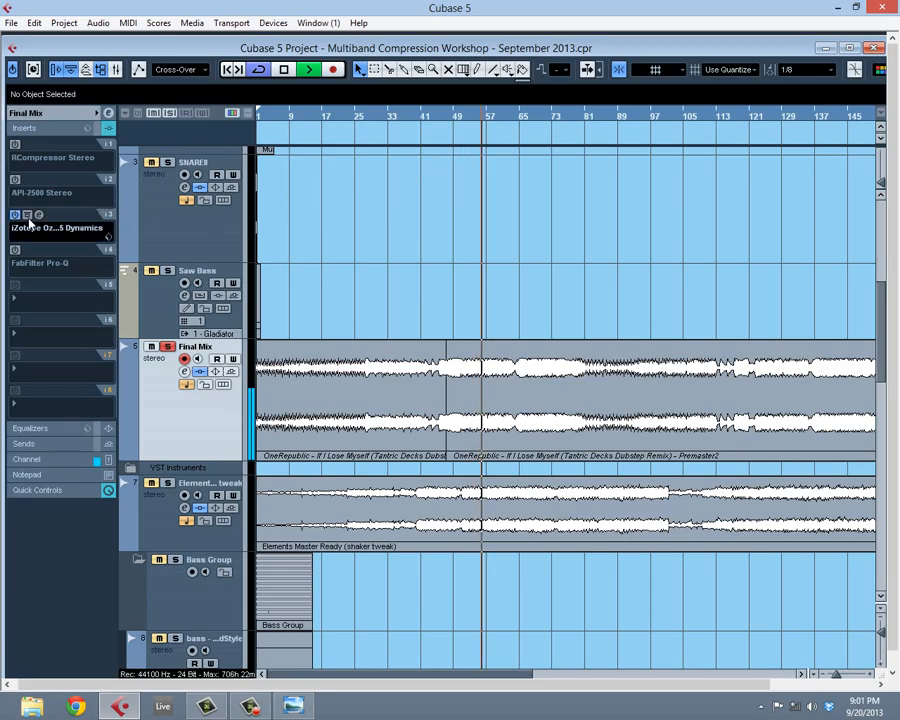
{"action": "key", "text": "space"}
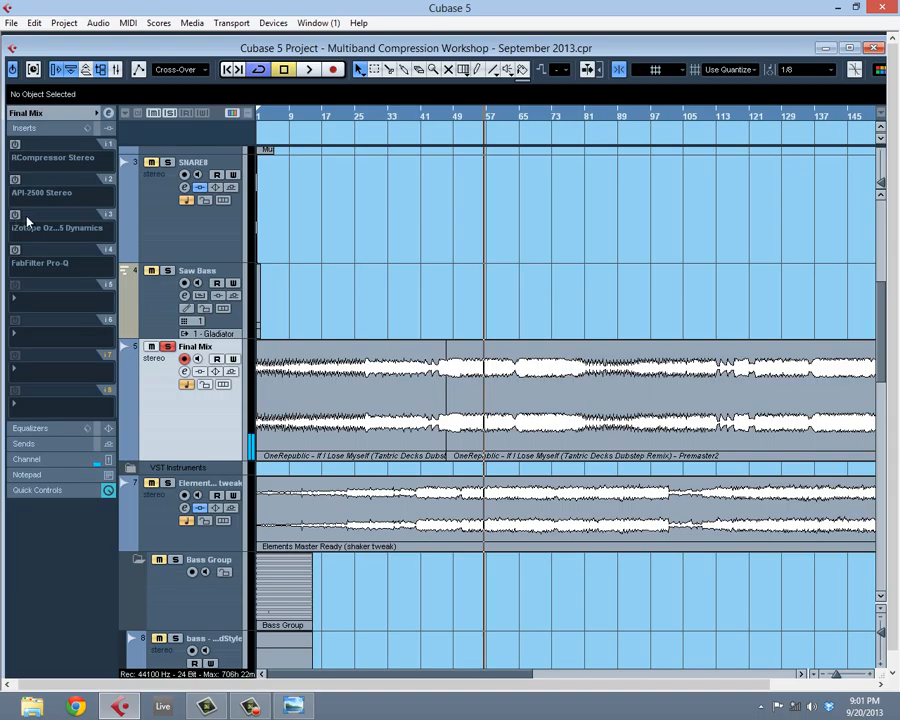
Reactivate the Ozone 5 Dynamics insert on Final Mix, open its editor and select band 3.
{"action": "left_click", "coordinate": [15, 216]}
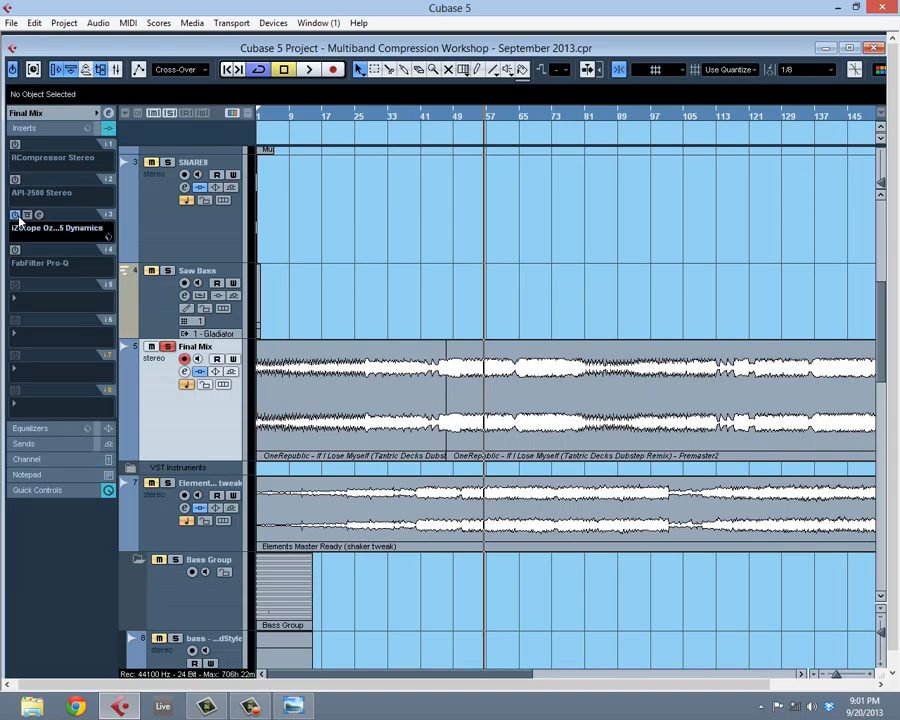
{"action": "left_click", "coordinate": [40, 216]}
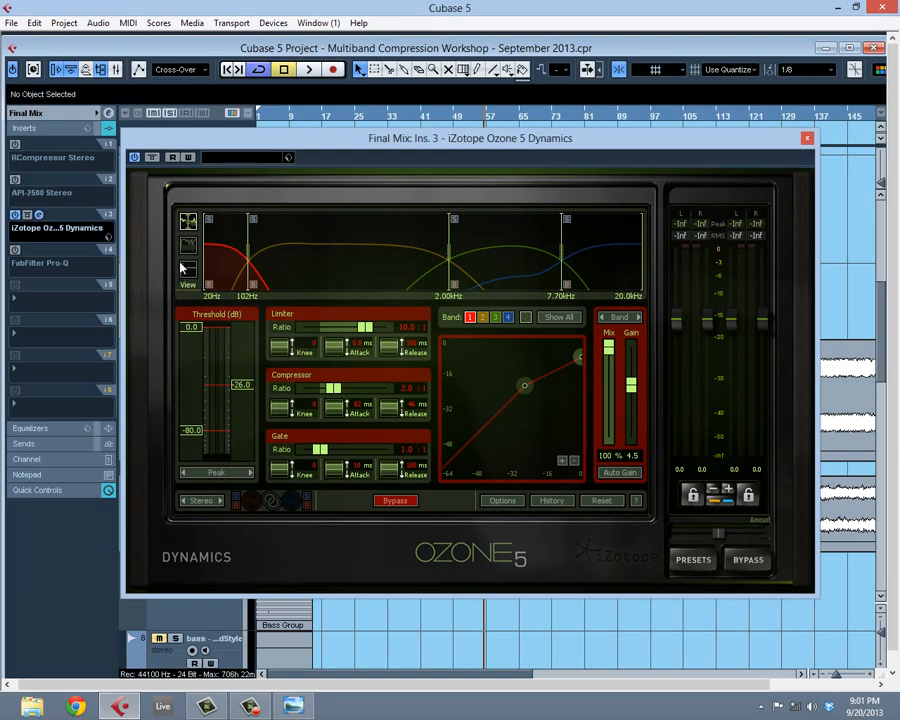
{"action": "left_click", "coordinate": [481, 272]}
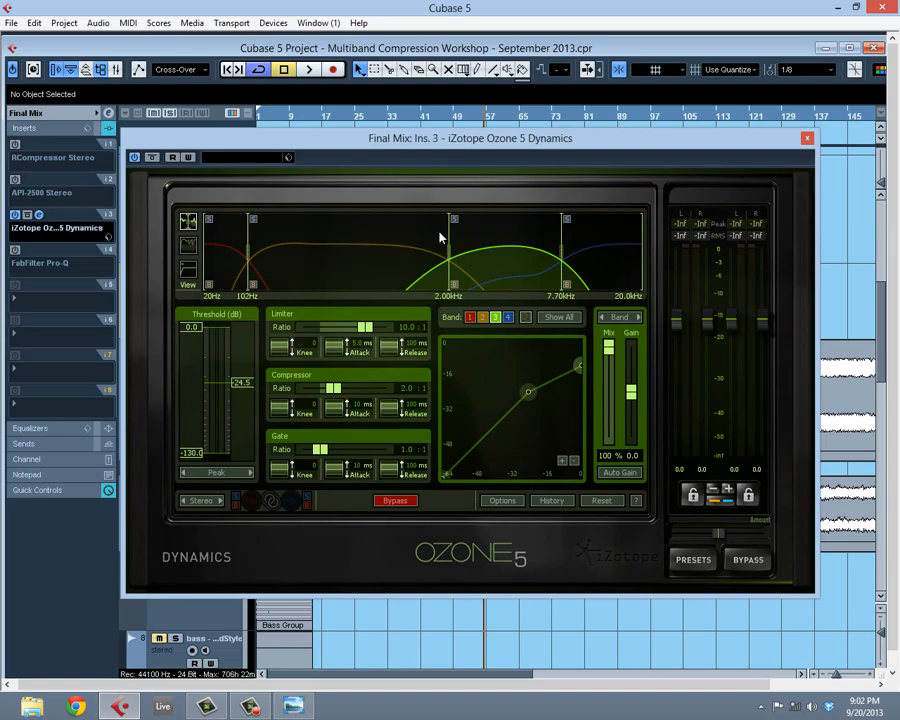
Play the mix, raise band 3's threshold to 0.0 dB for comparison, and bring it back down to about -23.0 dB.
{"action": "key", "text": "space"}
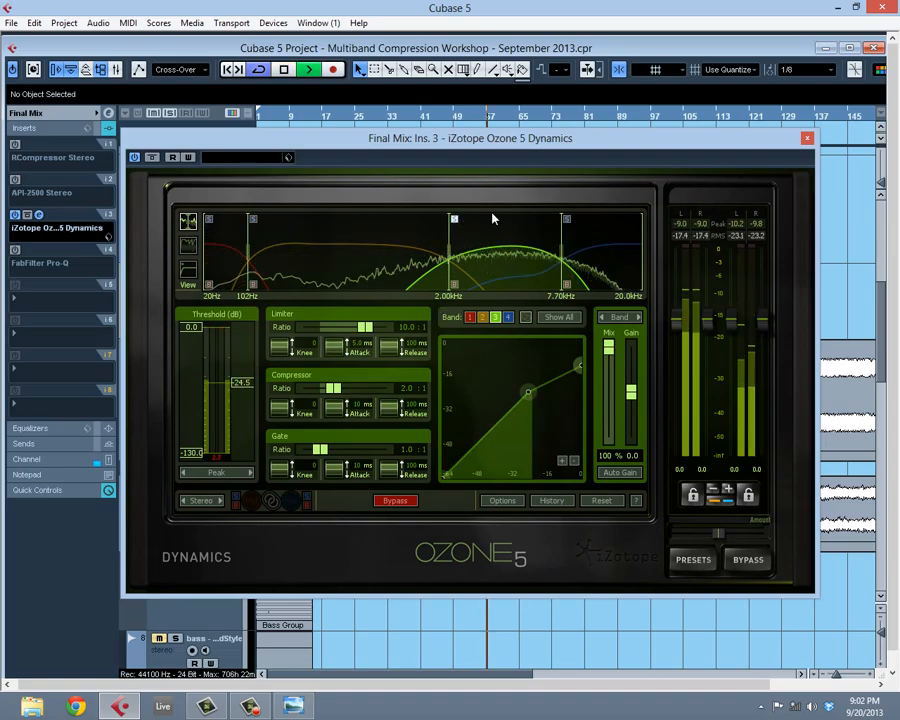
{"action": "left_click_drag", "start_coordinate": [731, 143], "coordinate": [760, 160]}
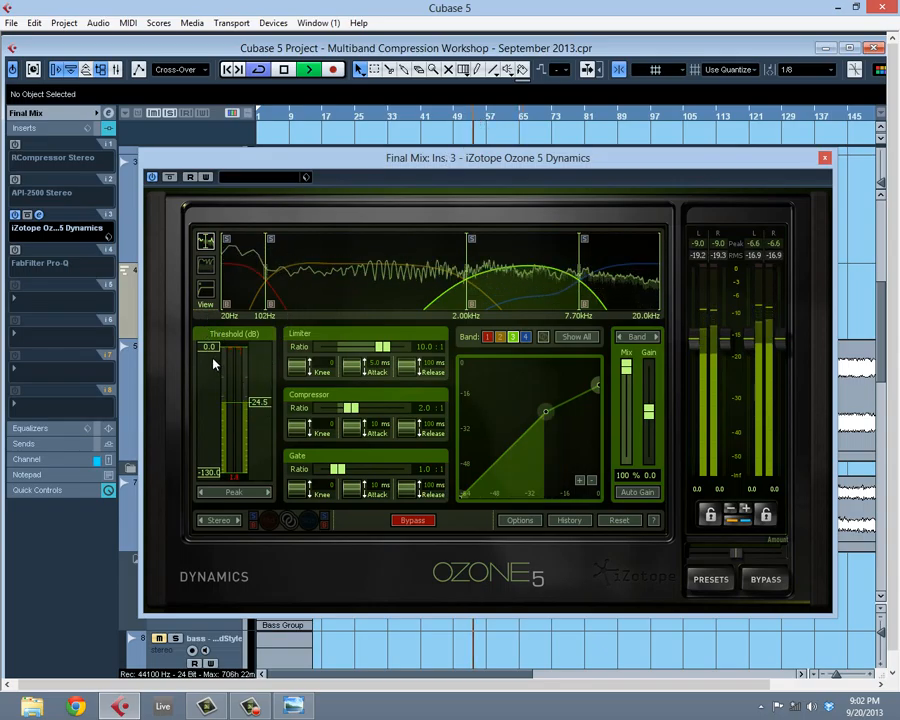
{"action": "left_click_drag", "start_coordinate": [258, 402], "coordinate": [264, 349]}
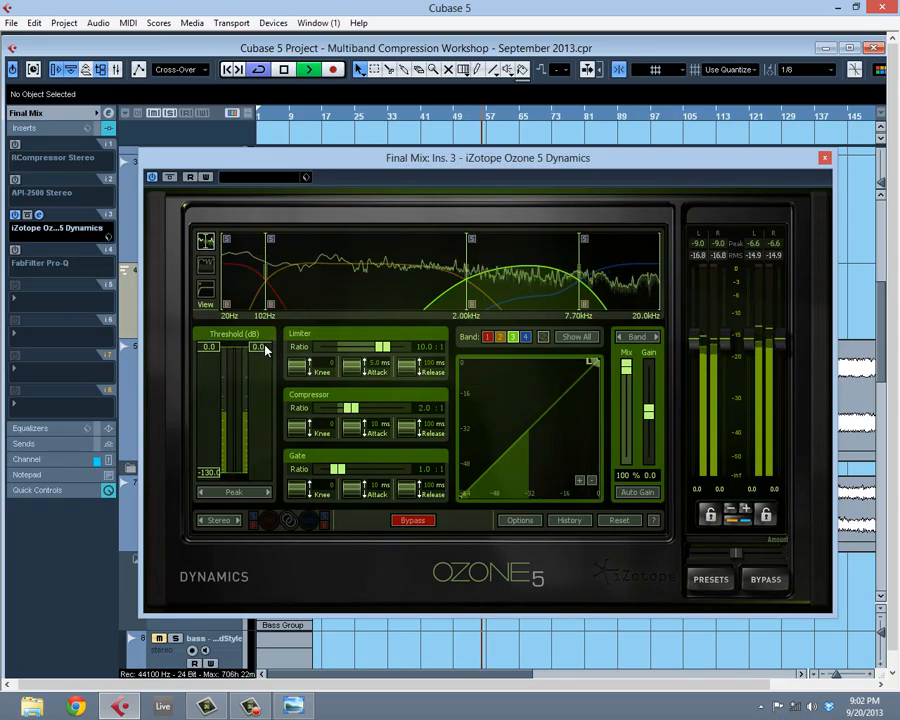
{"action": "left_click_drag", "start_coordinate": [265, 349], "coordinate": [258, 402]}
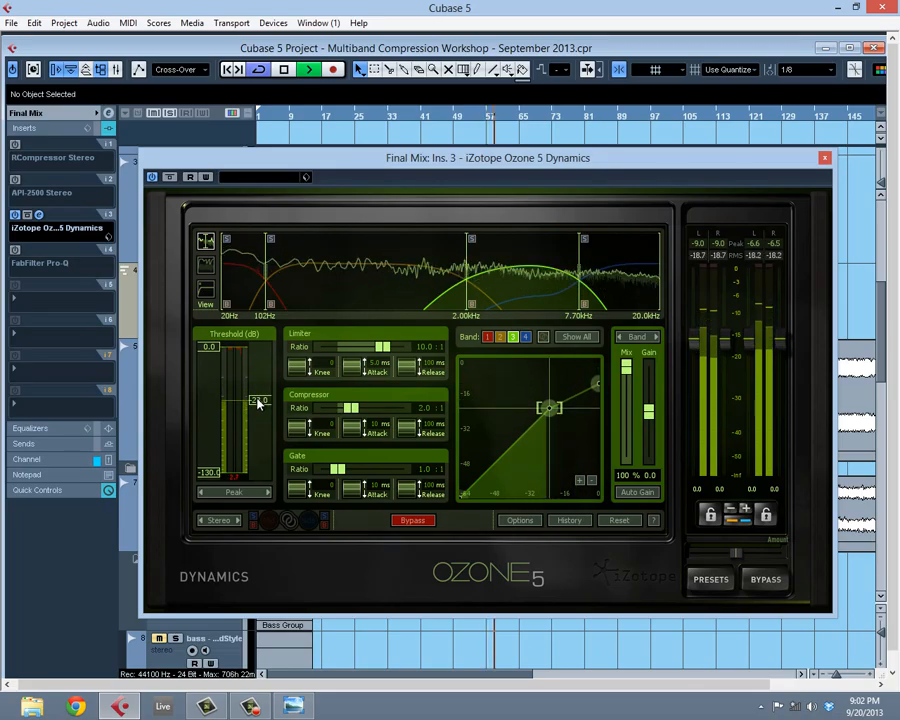
{"action": "key", "text": "space"}
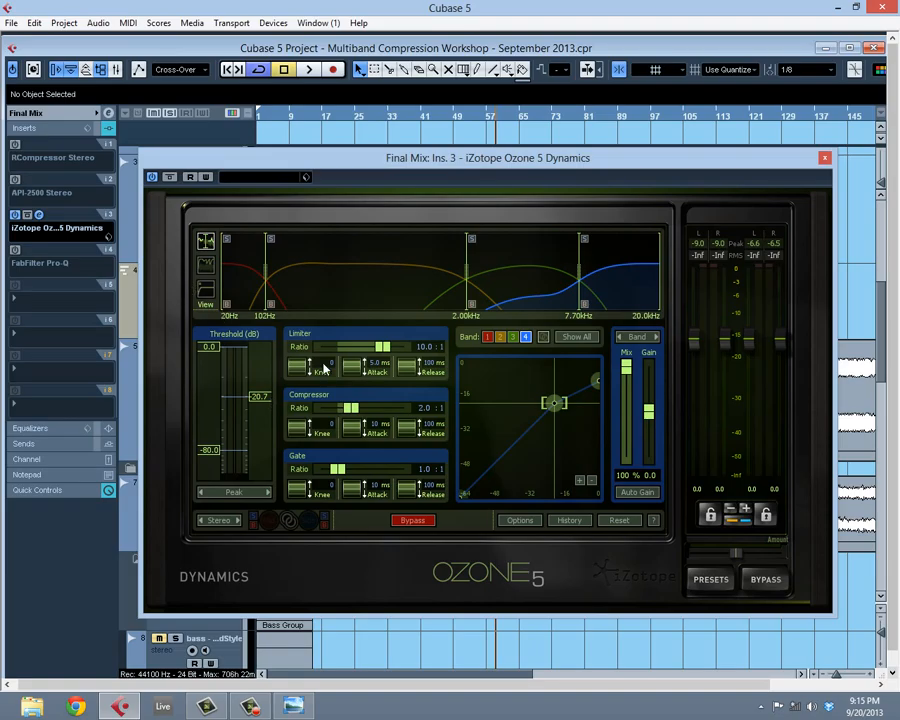
Reopen the Ozone 5 Dynamics editor, reset band 4's threshold to 0.0 dB, and play the mix with band 4 selected.
{"action": "left_click", "coordinate": [824, 157]}
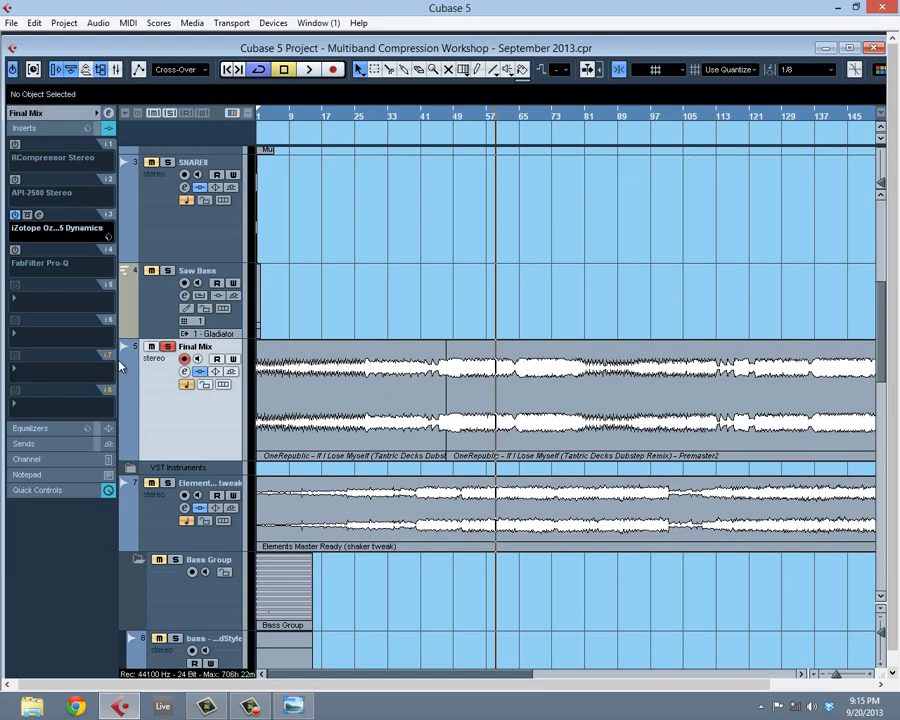
{"action": "left_click", "coordinate": [38, 215]}
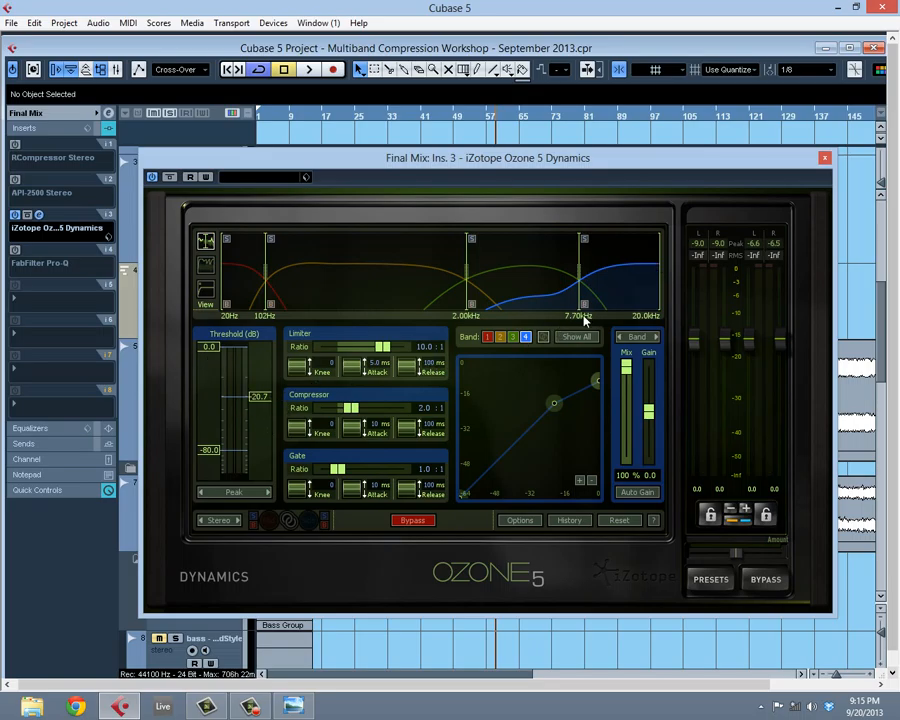
{"action": "double_click", "coordinate": [261, 400]}
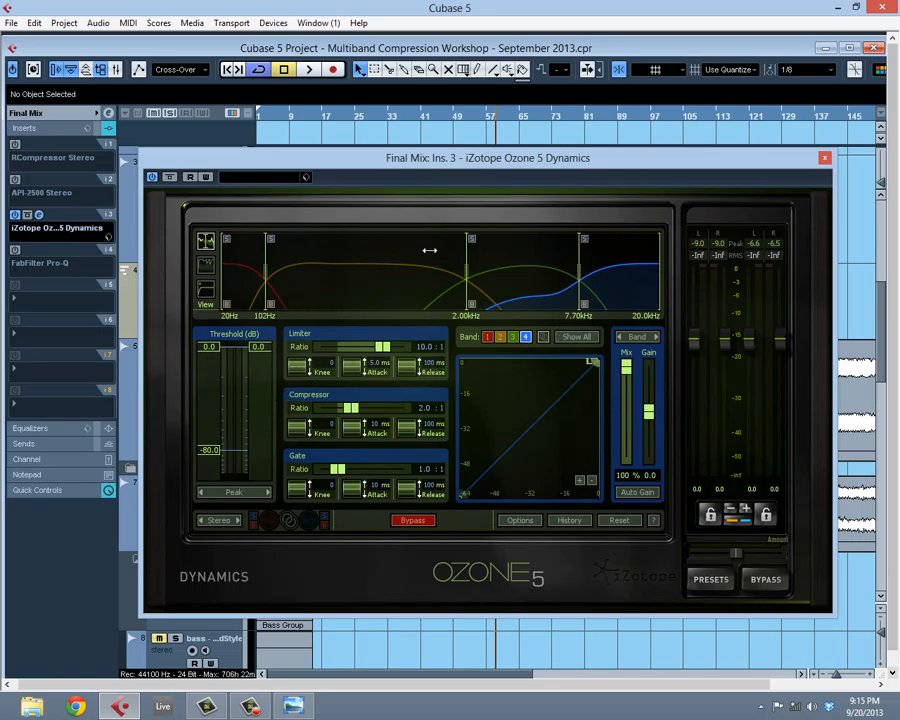
{"action": "key", "text": "space"}
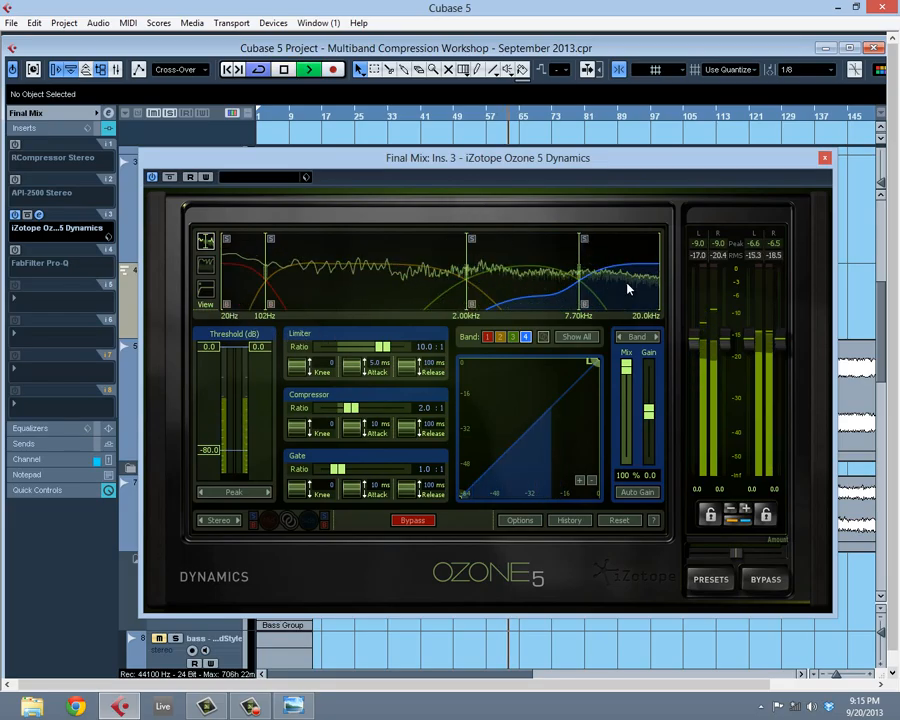
{"action": "left_click", "coordinate": [518, 285]}
{"action": "left_click", "coordinate": [592, 286]}
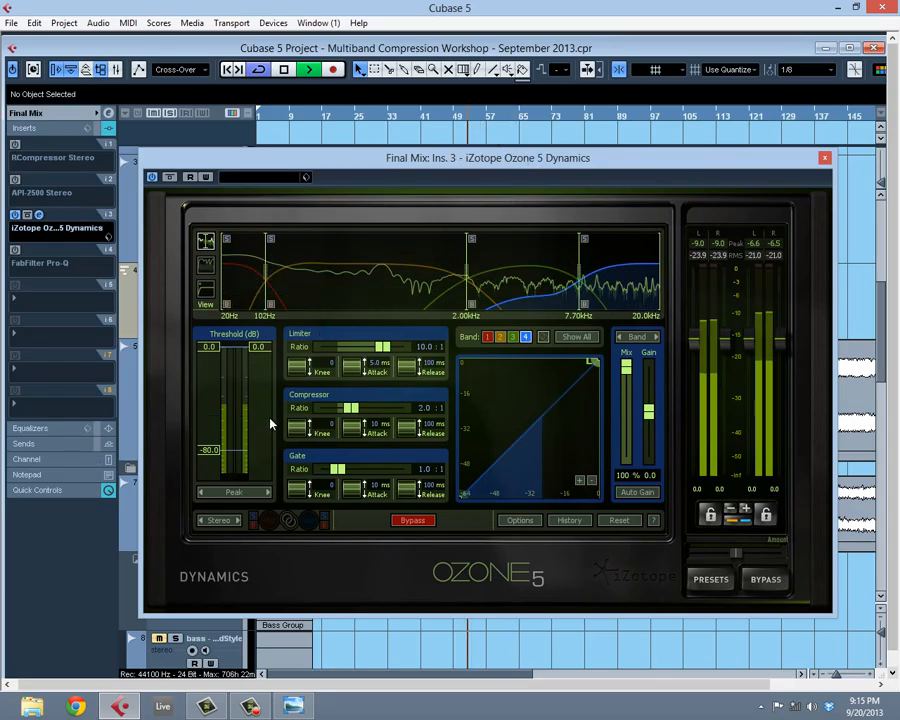
Try a threshold of about -22.0 dB on band 4 during playback and re-enter the value as 22.
{"action": "left_click_drag", "start_coordinate": [260, 348], "coordinate": [263, 405]}
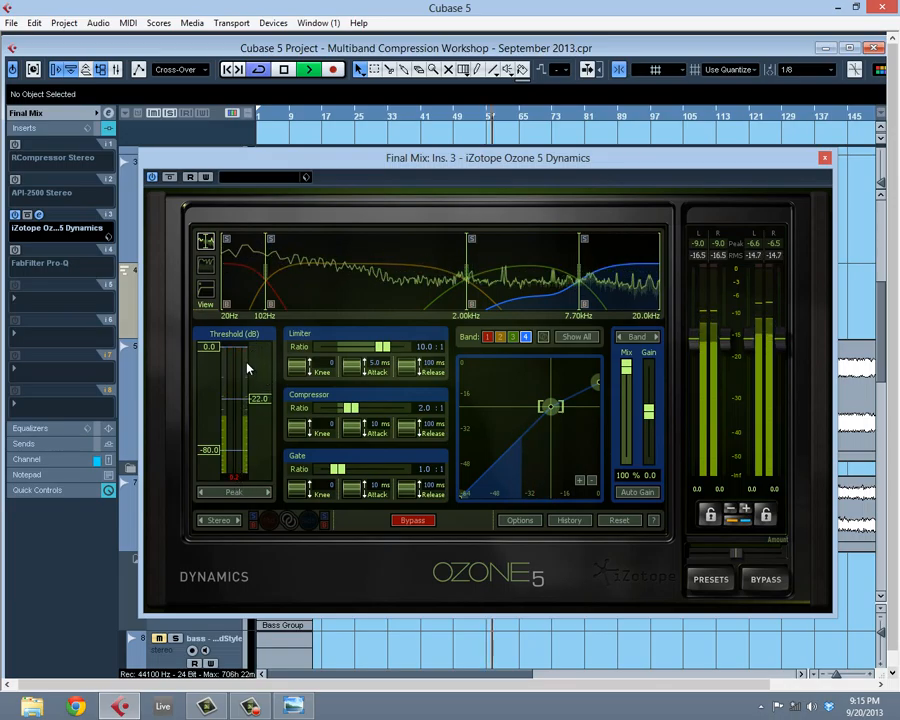
{"action": "double_click", "coordinate": [259, 401]}
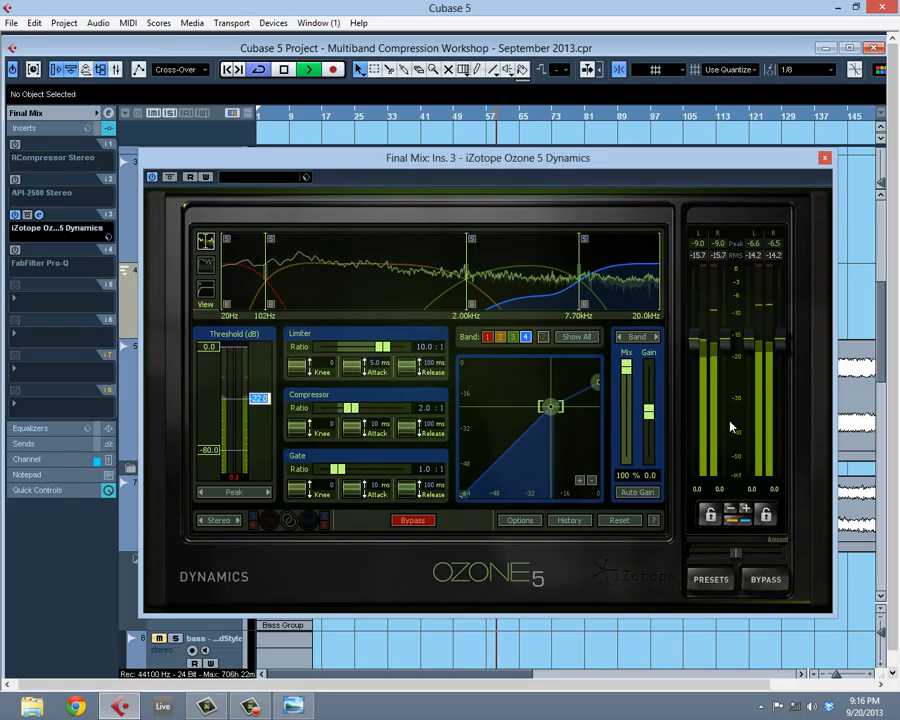
{"action": "type", "text": "22"}
{"action": "key", "text": "Return"}
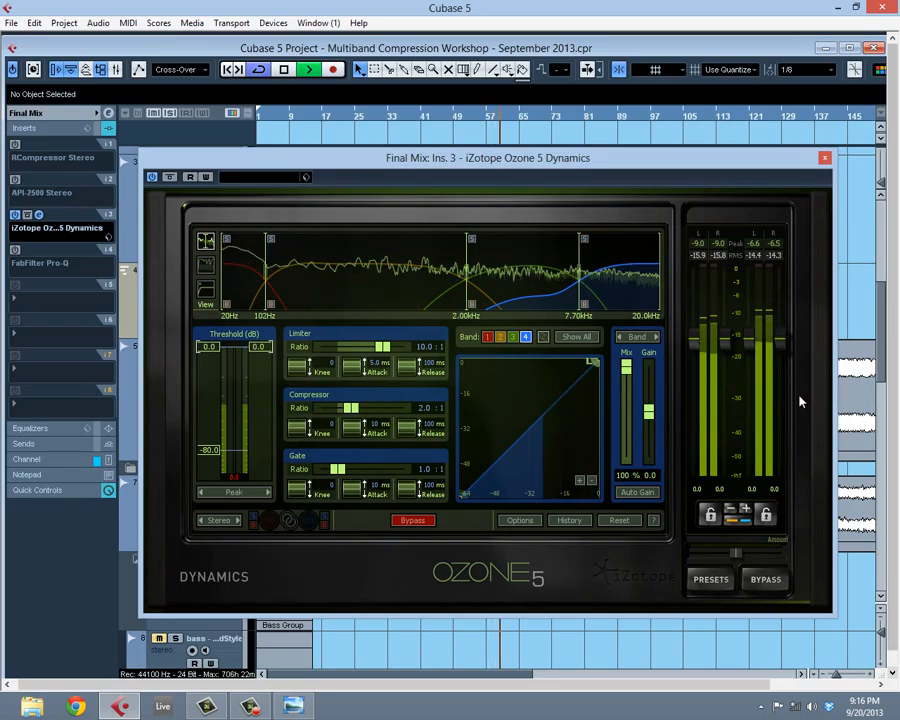
Set band 4's threshold to -22.2 dB and fine-tune it to -23.5 dB.
{"action": "double_click", "coordinate": [258, 346]}
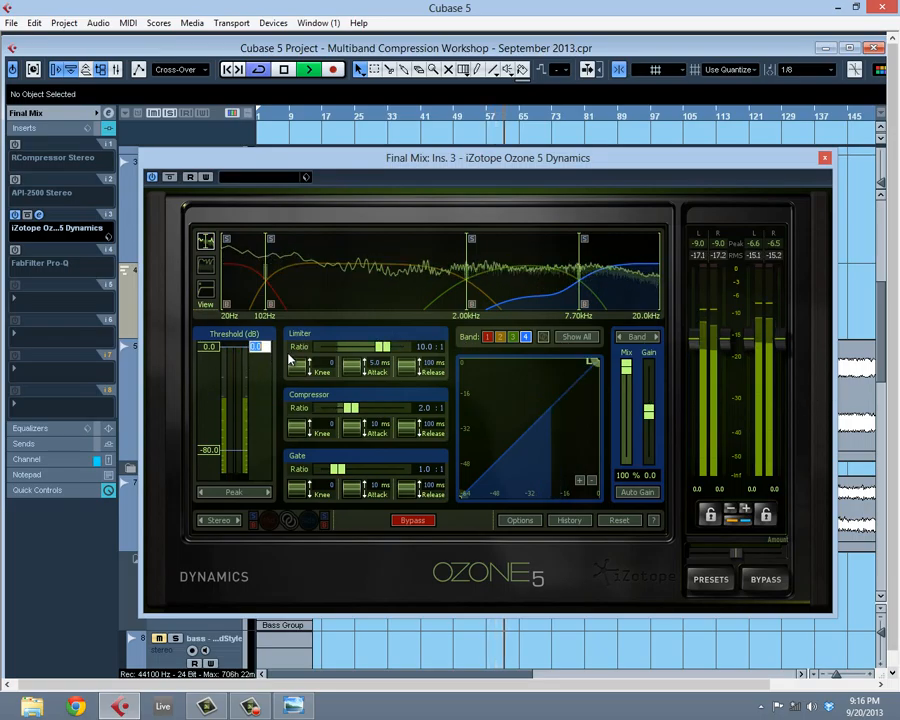
{"action": "type", "text": "22.2"}
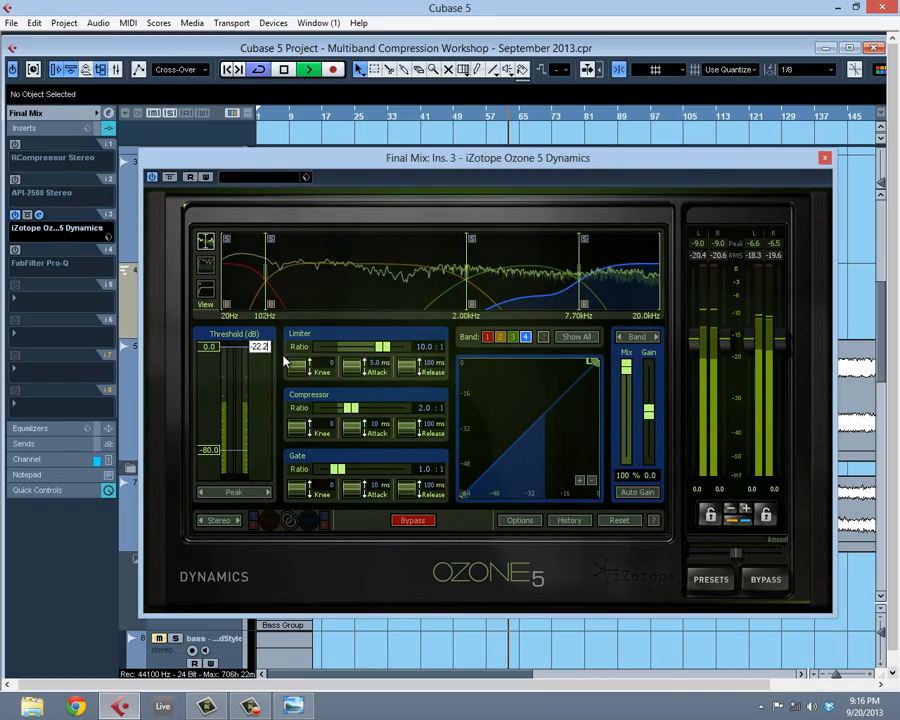
{"action": "key", "text": "Return"}
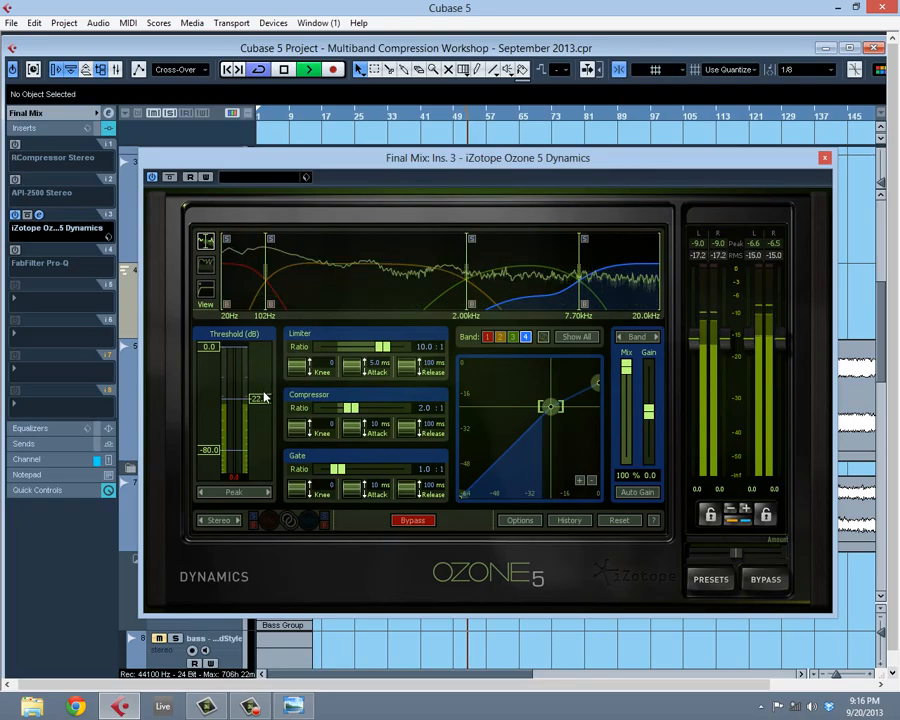
{"action": "mouse_move", "coordinate": [257, 396]}
{"action": "left_mouse_down"}
{"action": "mouse_move", "coordinate": [263, 406]}
{"action": "mouse_move", "coordinate": [257, 398]}
{"action": "left_mouse_up"}
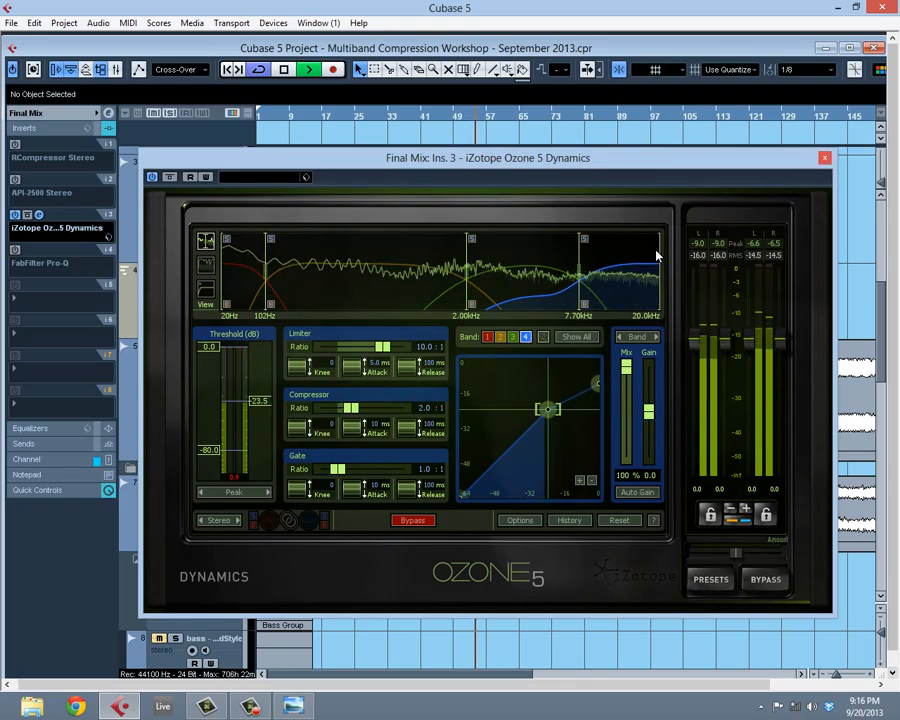
Set band 4's gain to 0.5 dB and refine it to 0.4 dB.
{"action": "left_click", "coordinate": [650, 476]}
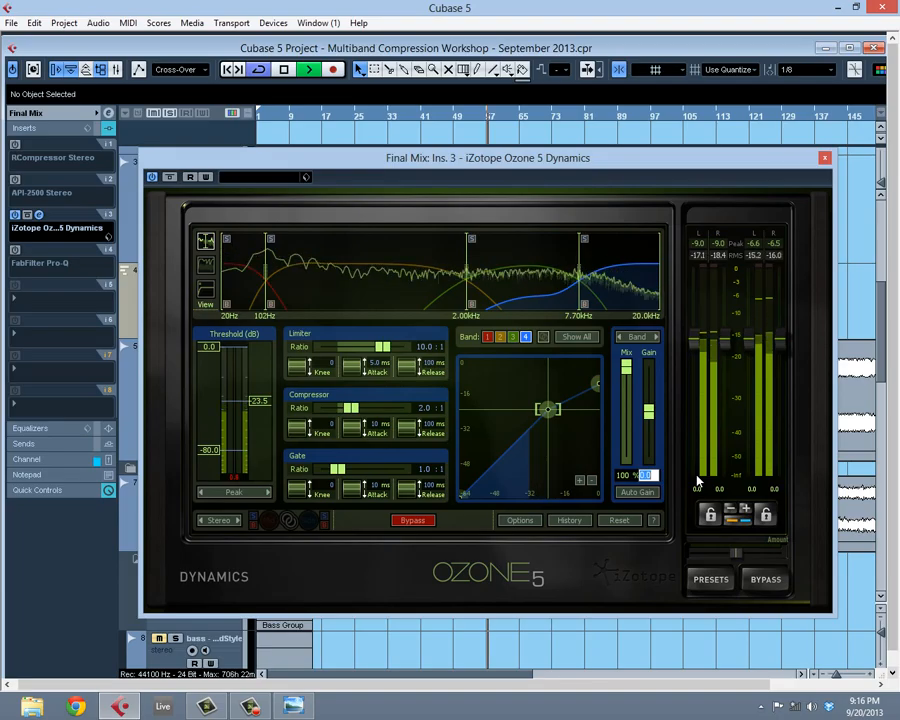
{"action": "type", "text": "0.5"}
{"action": "key", "text": "Return"}
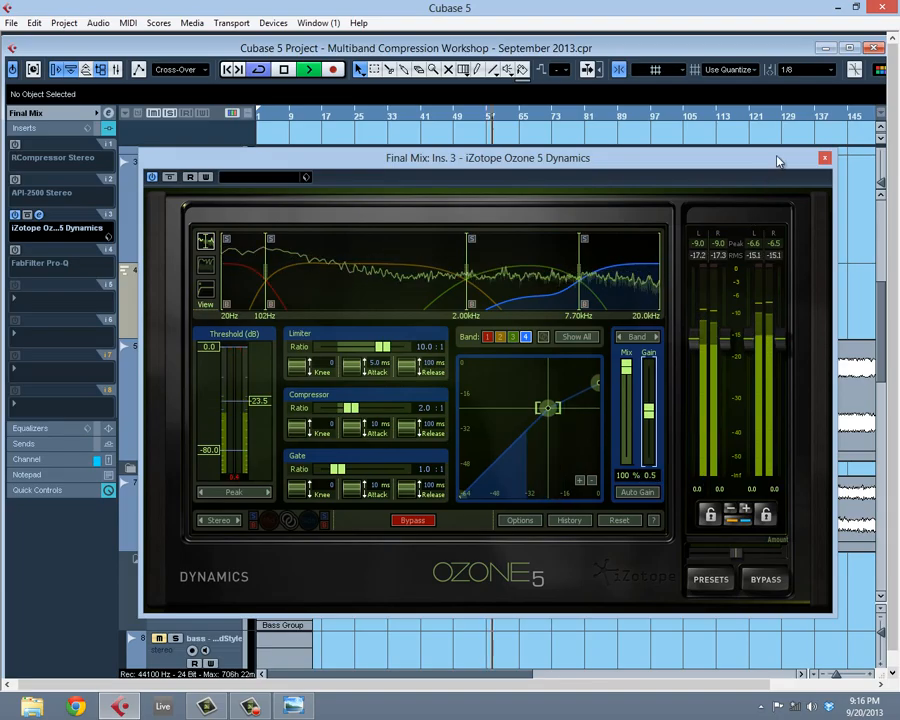
{"action": "left_click", "coordinate": [650, 476]}
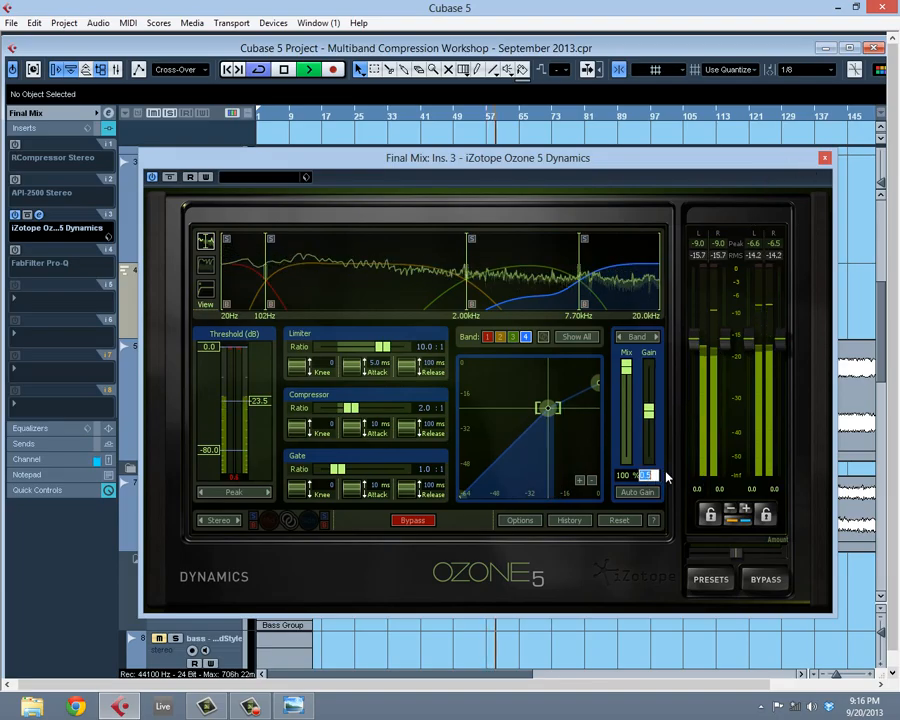
{"action": "type", "text": "0.4"}
{"action": "key", "text": "Return"}
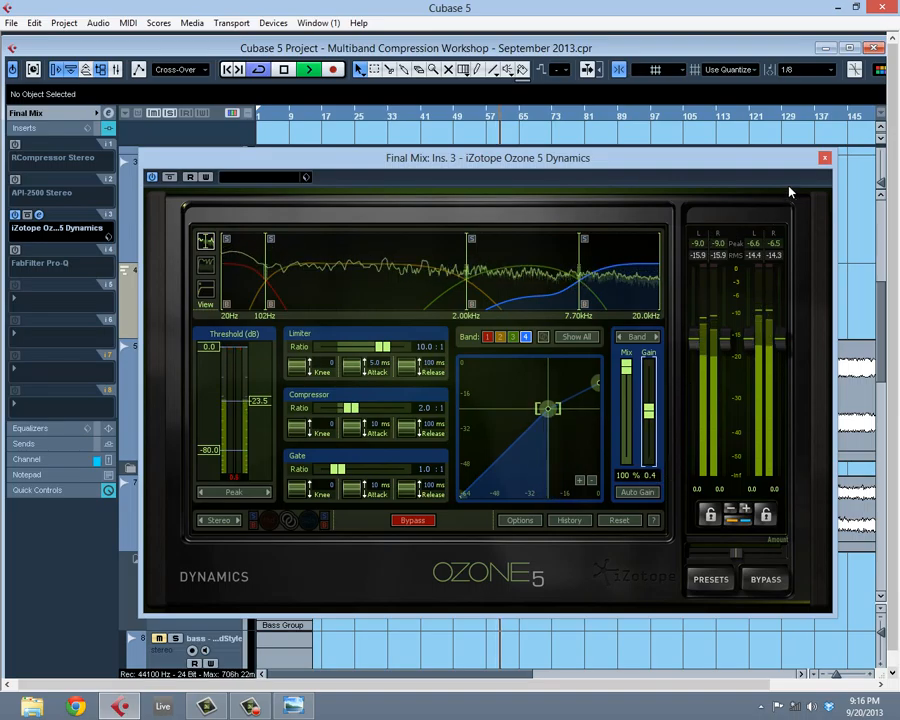
Check band 3, close the editor, and compare Final Mix from about bar 49 with the Ozone 5 Dynamics insert off and on.
{"action": "left_click", "coordinate": [538, 281]}
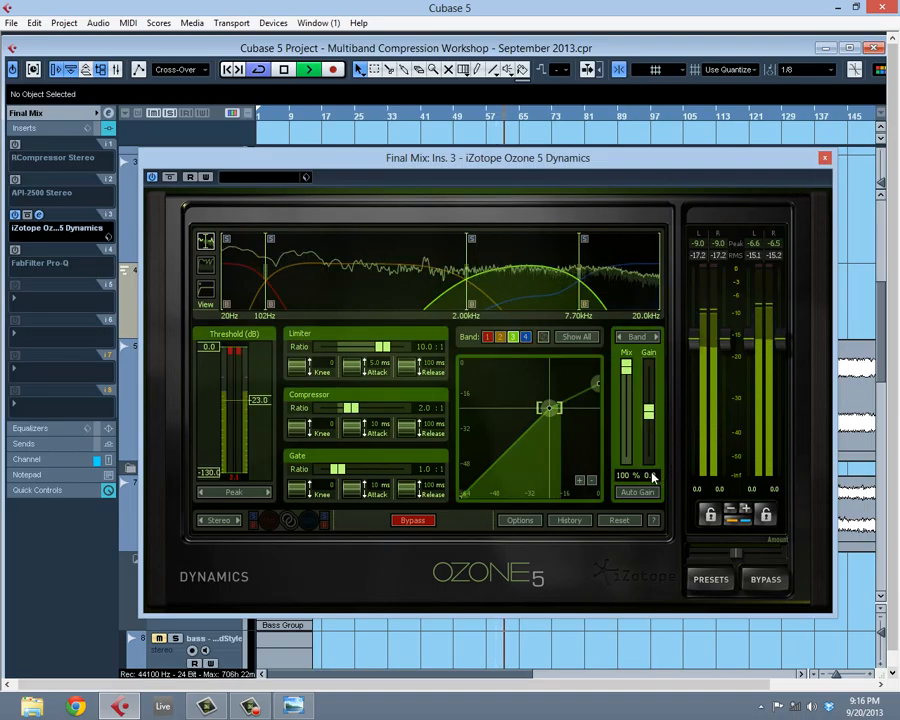
{"action": "left_click", "coordinate": [824, 158]}
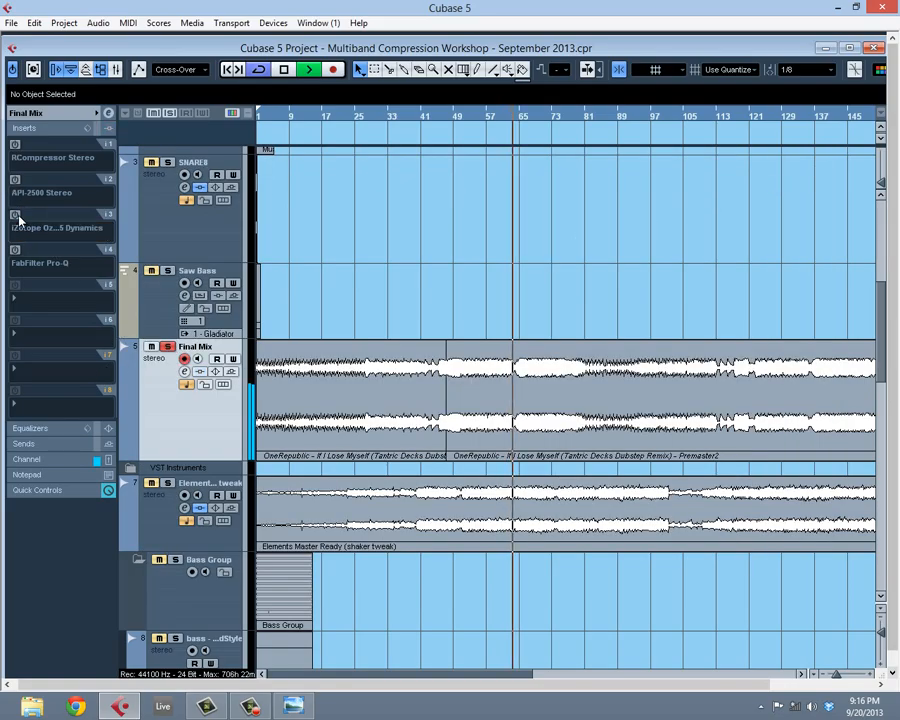
{"action": "left_click", "coordinate": [461, 121]}
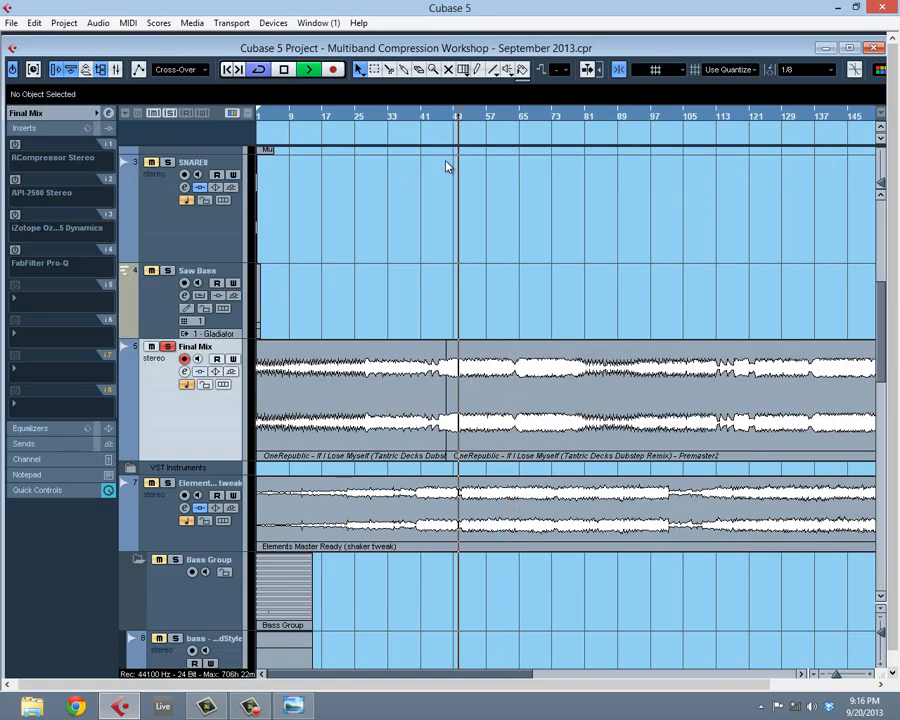
{"action": "left_click", "coordinate": [16, 216]}
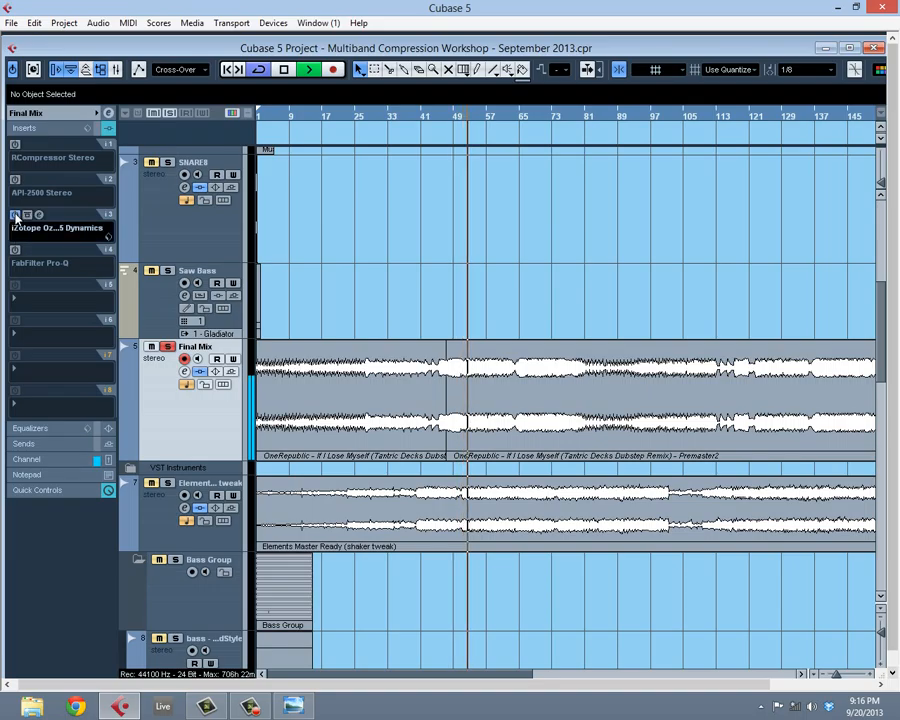
{"action": "key", "text": "space"}
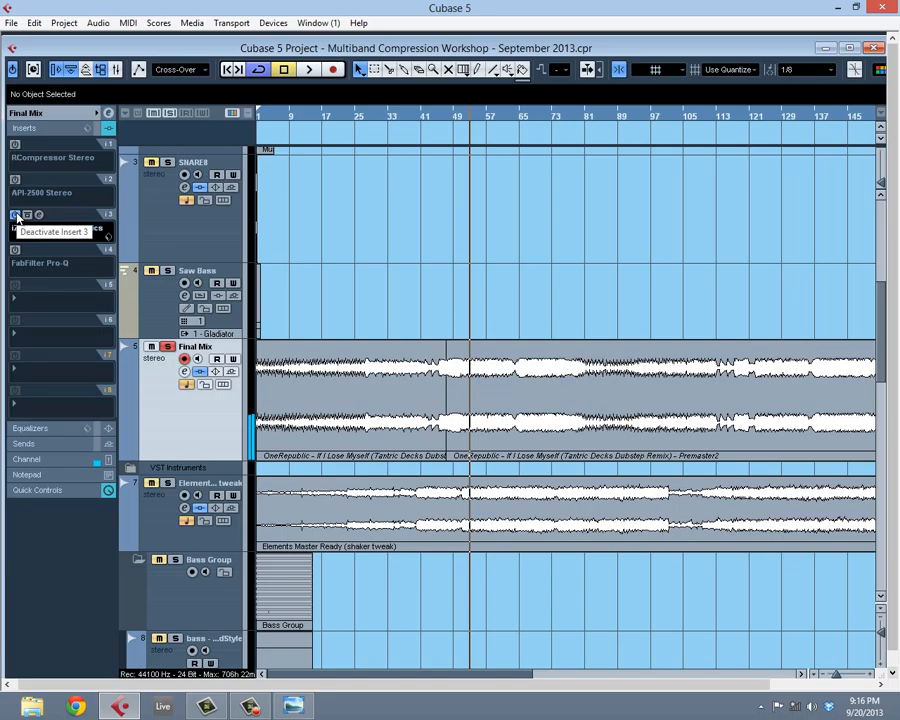